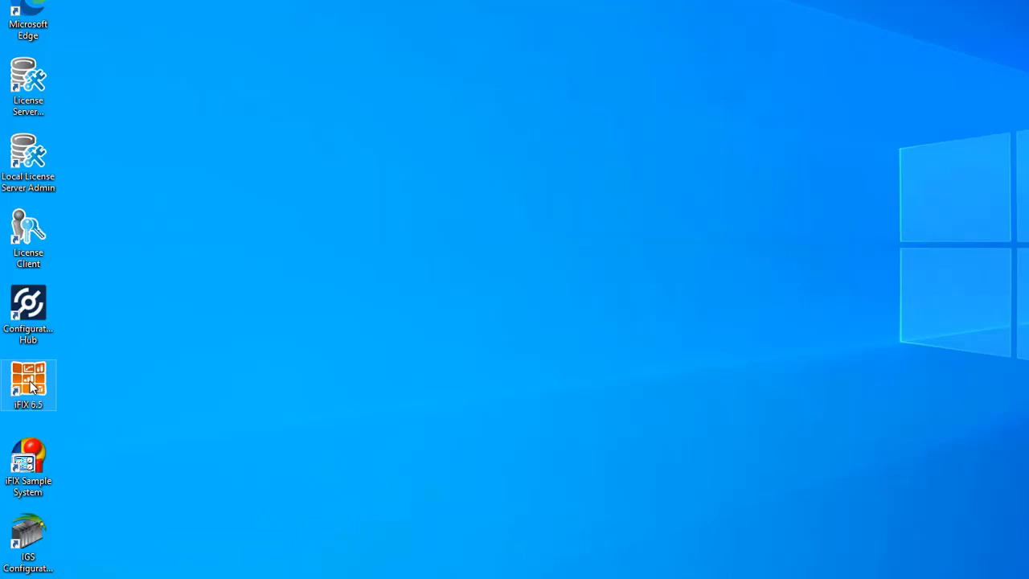
- Launch iFIX 6.5 and start it with the FIX node settings
{"action": "double_click", "coordinate": [61, 322]}
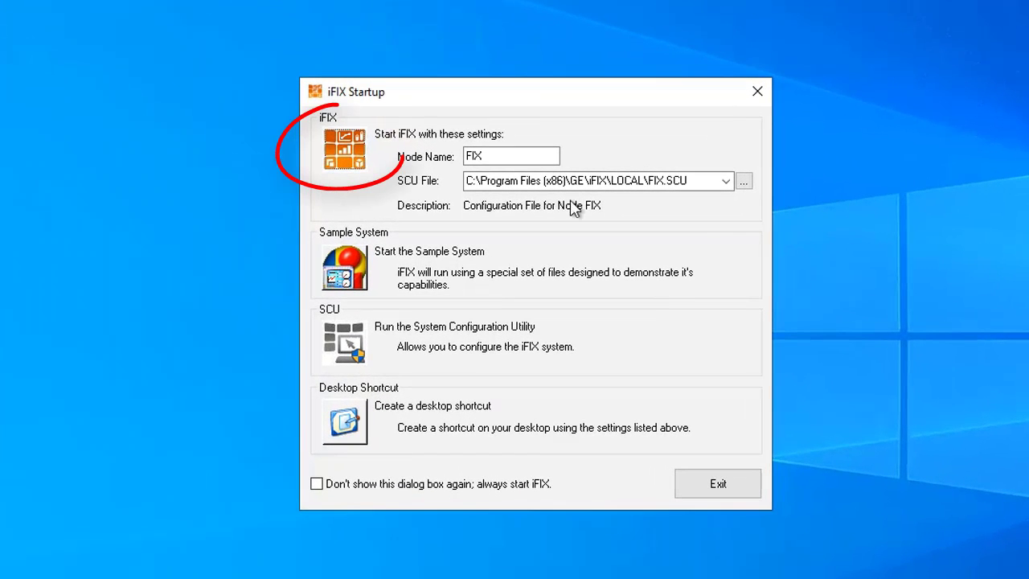
{"action": "left_click", "coordinate": [344, 149]}
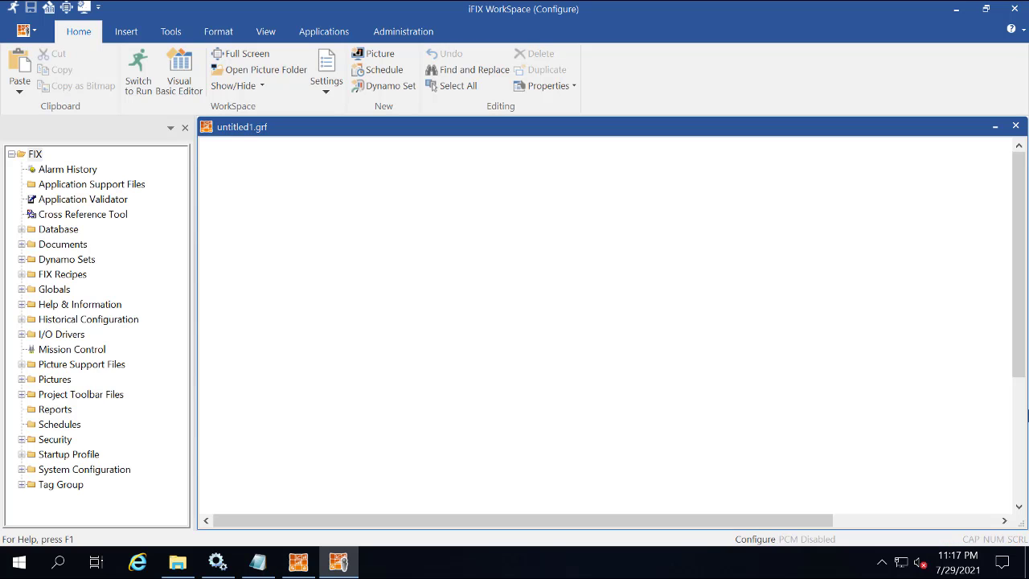
- Insert a datalink sourced from Fix32.fix.pump_stat.a_cv into untitled1.grf
{"action": "left_click", "coordinate": [126, 31]}
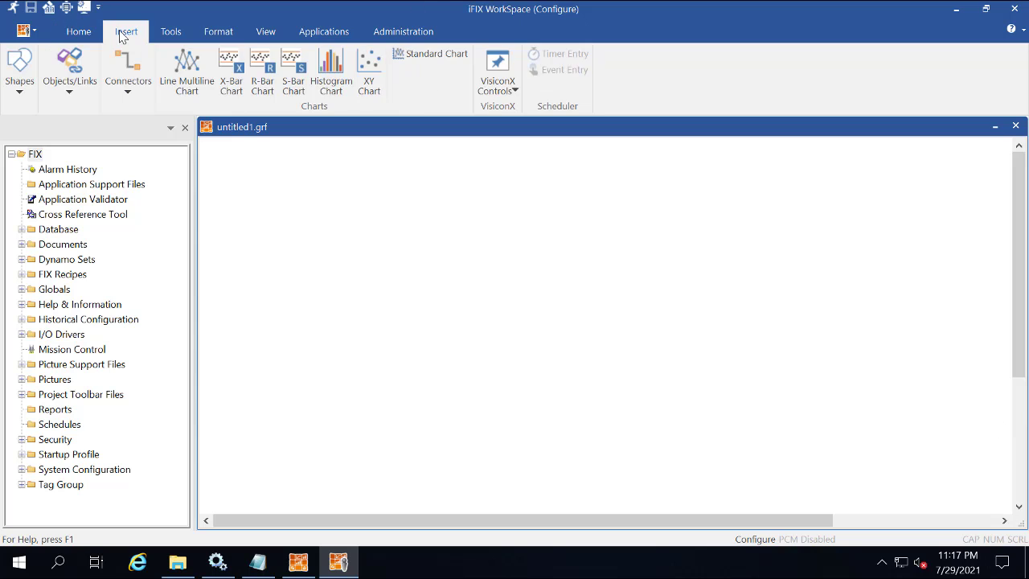
{"action": "left_click", "coordinate": [69, 92]}
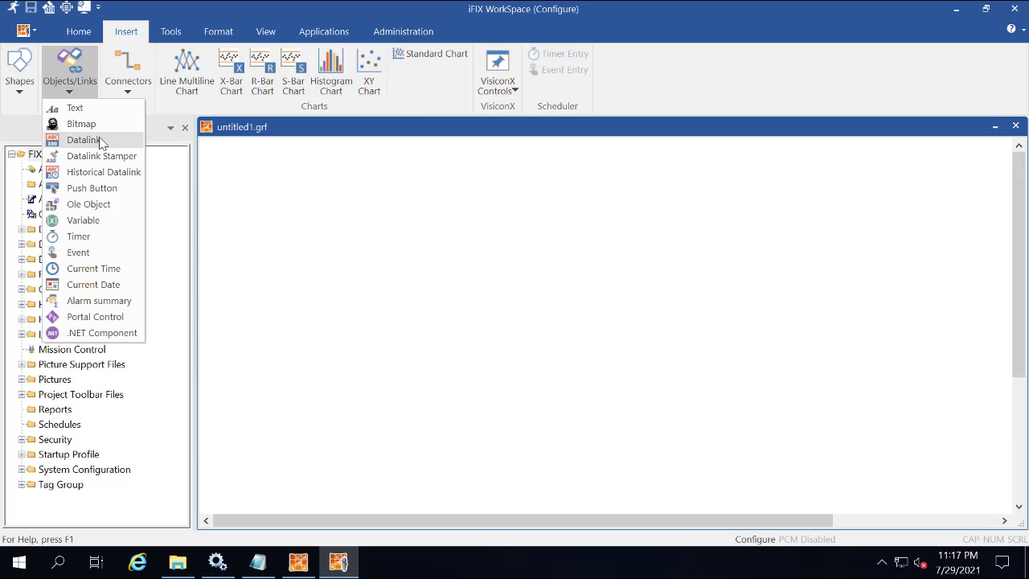
{"action": "left_click", "coordinate": [104, 153]}
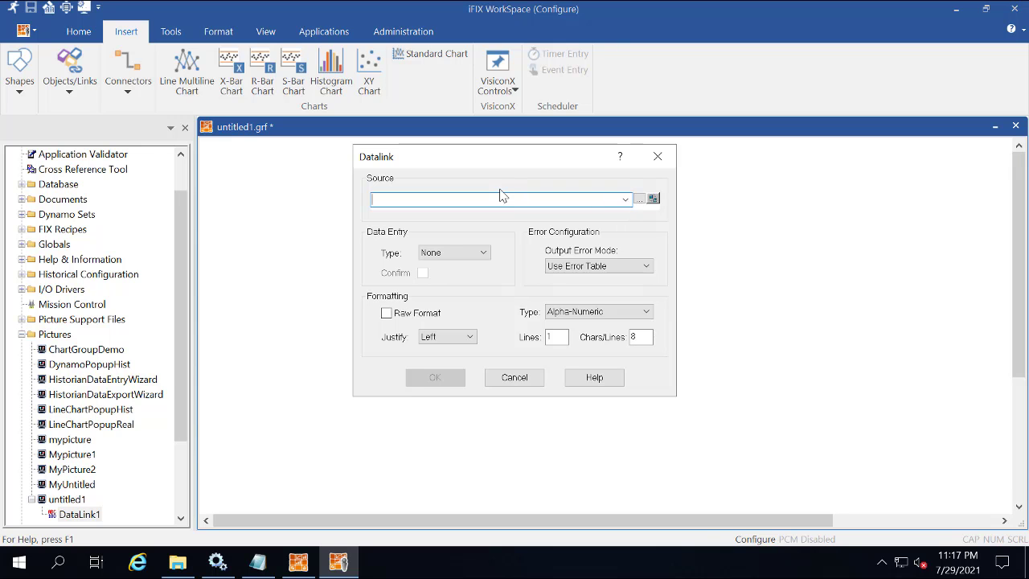
{"action": "type", "text": "Fix32.fix.pump_stat.a_cv"}
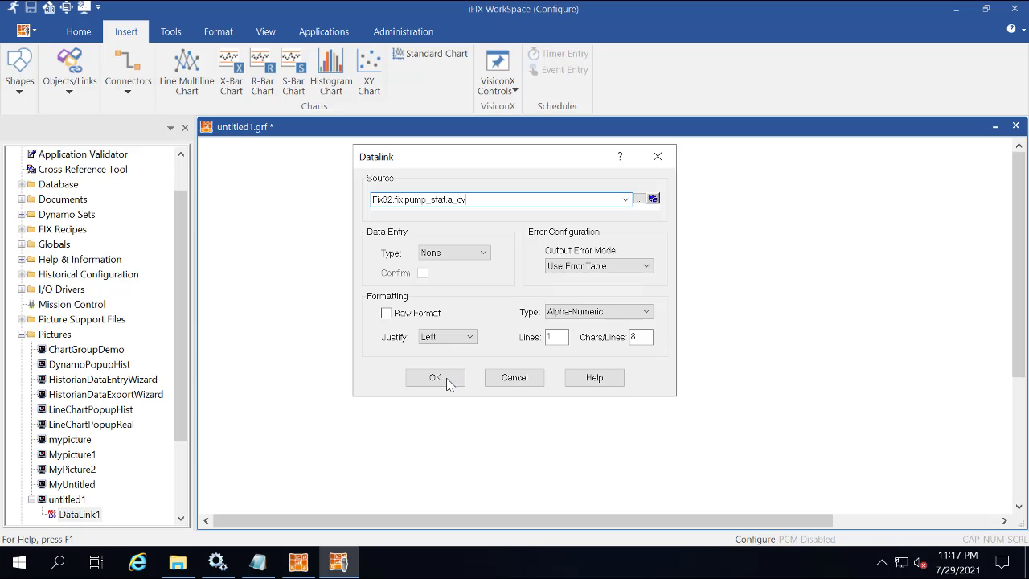
{"action": "left_click", "coordinate": [445, 379]}
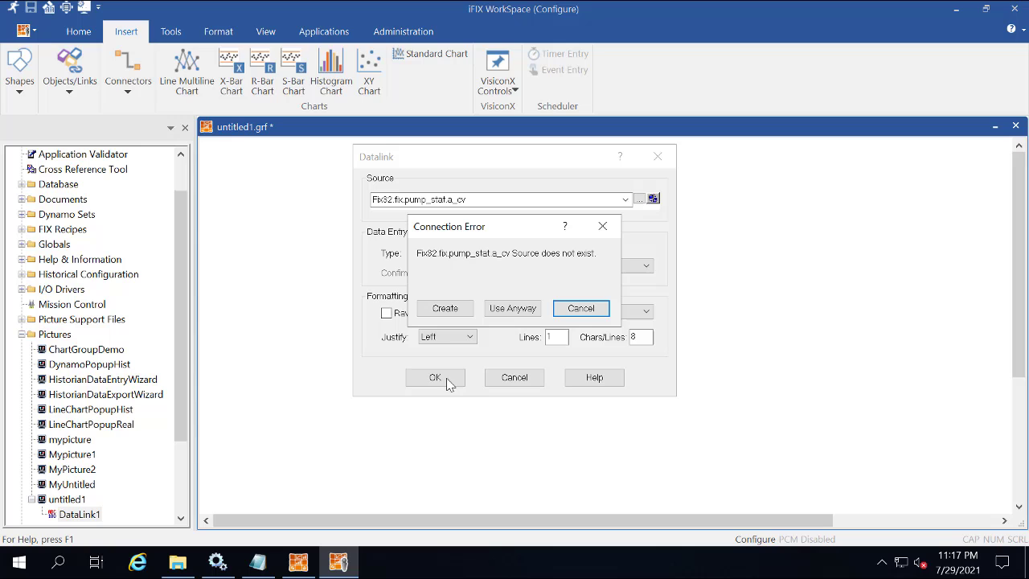
- Create PUMP_STAT as a Digital Input block on the IGS driver and browse its I/O address
{"action": "left_click", "coordinate": [447, 310]}
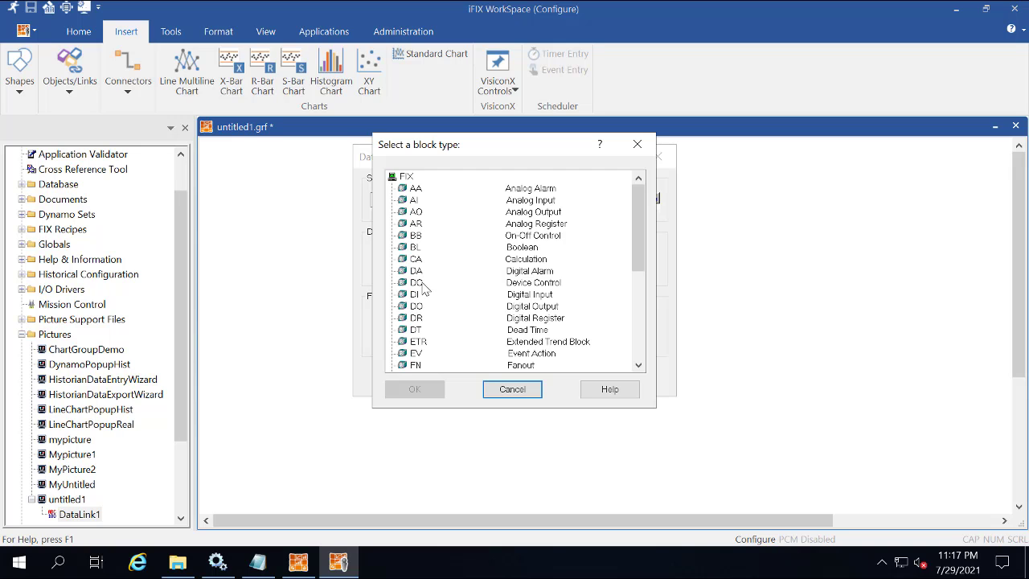
{"action": "left_click", "coordinate": [420, 294]}
{"action": "left_click", "coordinate": [414, 389]}
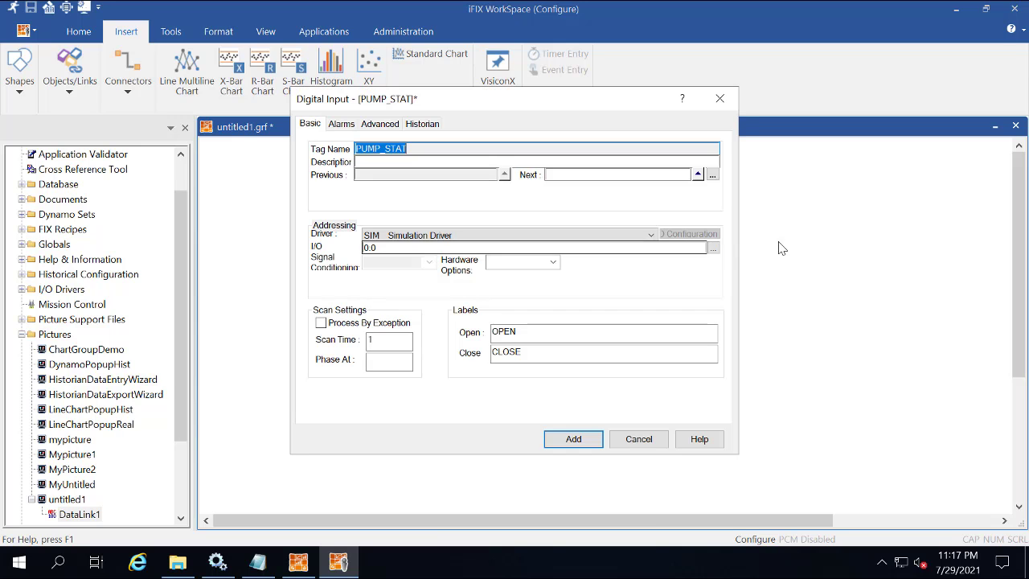
{"action": "left_click", "coordinate": [652, 235]}
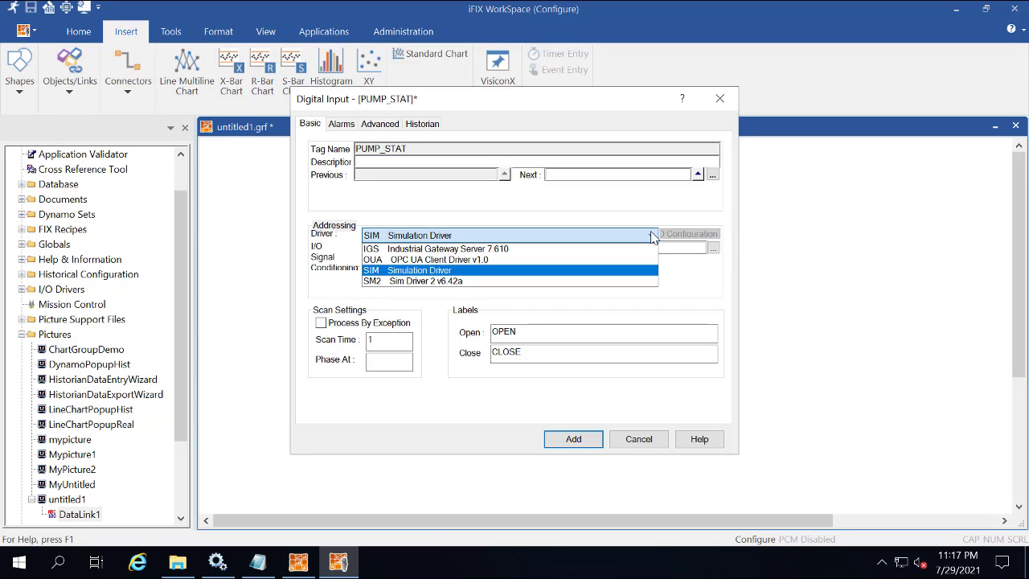
{"action": "left_click", "coordinate": [467, 248]}
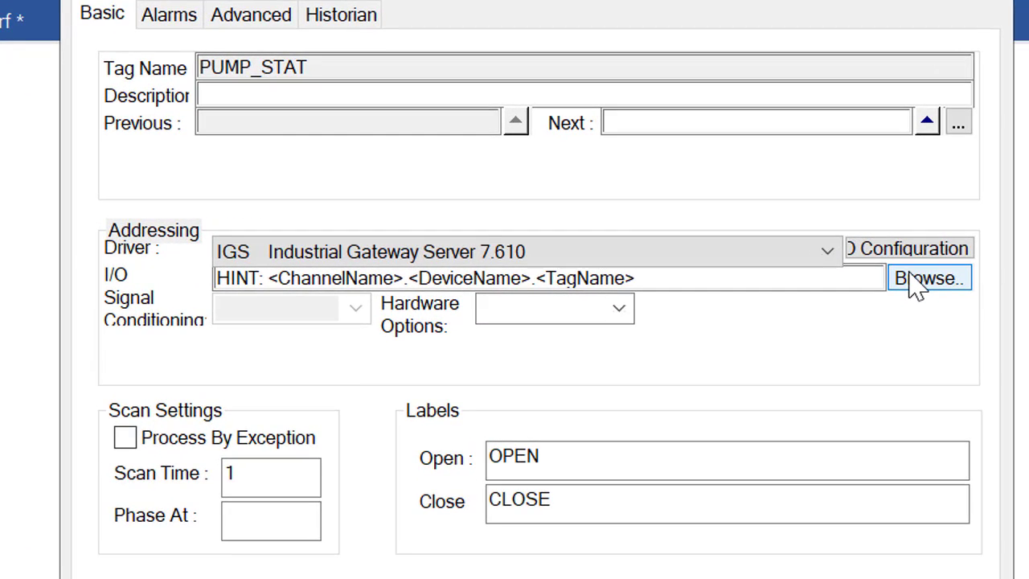
{"action": "left_click", "coordinate": [692, 251]}
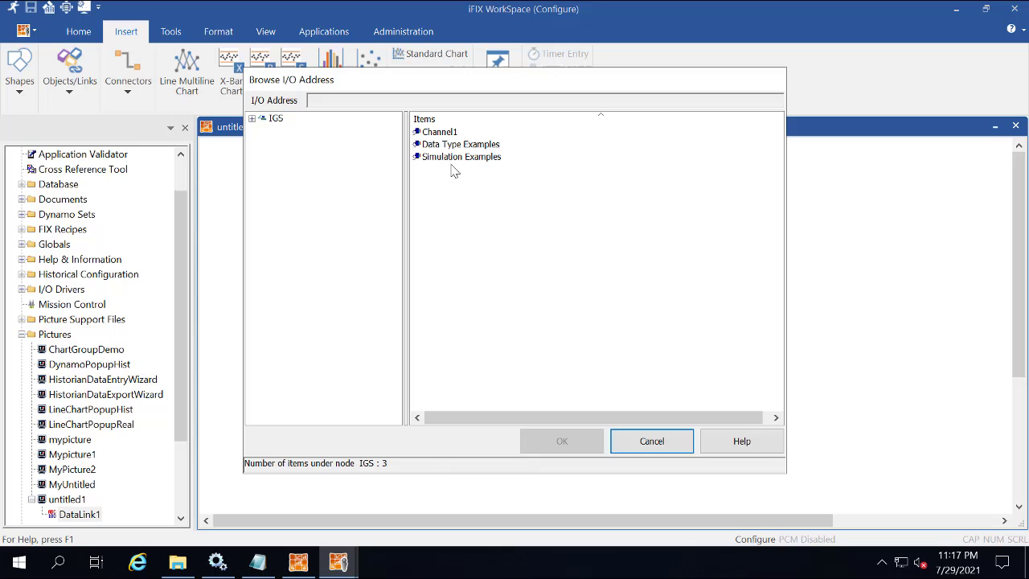
- Set PUMP_STAT's I/O address to Simulation Examples.Functions.User3
{"action": "double_click", "coordinate": [448, 155]}
{"action": "double_click", "coordinate": [447, 132]}
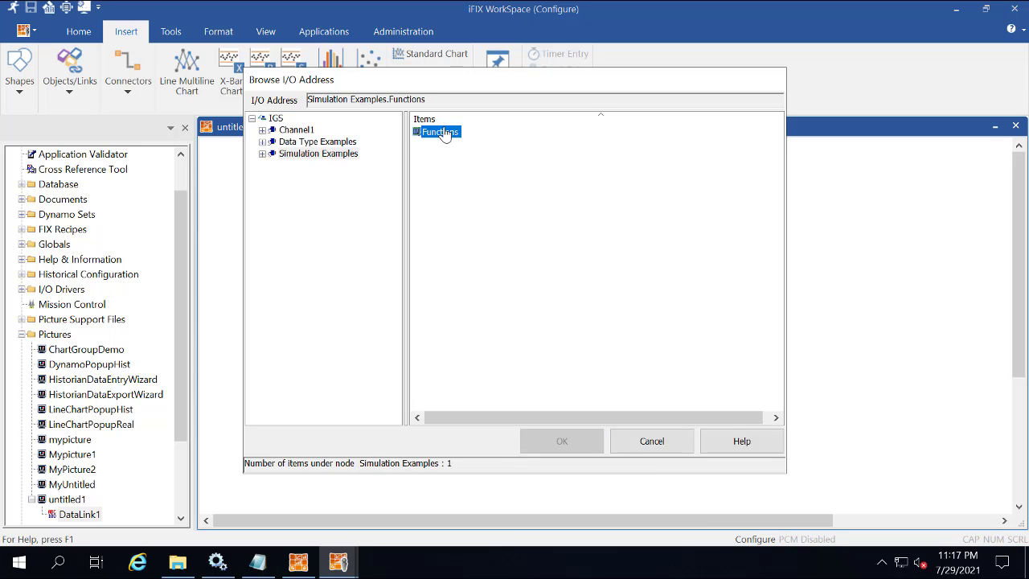
{"action": "left_click", "coordinate": [513, 414]}
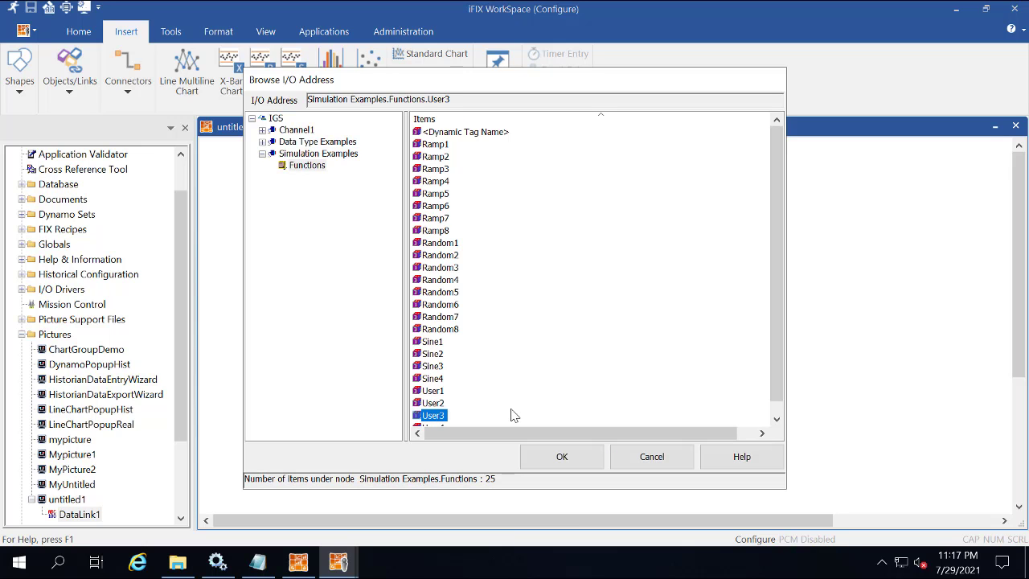
{"action": "left_click", "coordinate": [562, 456]}
- Label PUMP_STAT's states STOPPED for open and RUNNING for close
{"action": "type", "text": "R"}
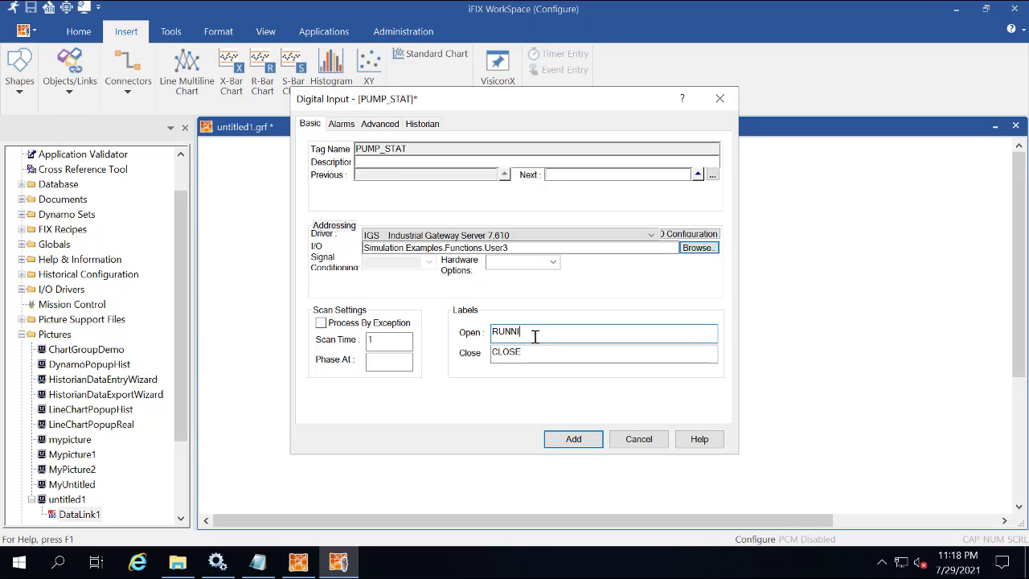
{"action": "type", "text": "UNNI"}
{"action": "key", "text": "BackSpace"}
{"action": "key", "text": "BackSpace"}
{"action": "key", "text": "BackSpace"}
{"action": "key", "text": "BackSpace"}
{"action": "key", "text": "BackSpace"}
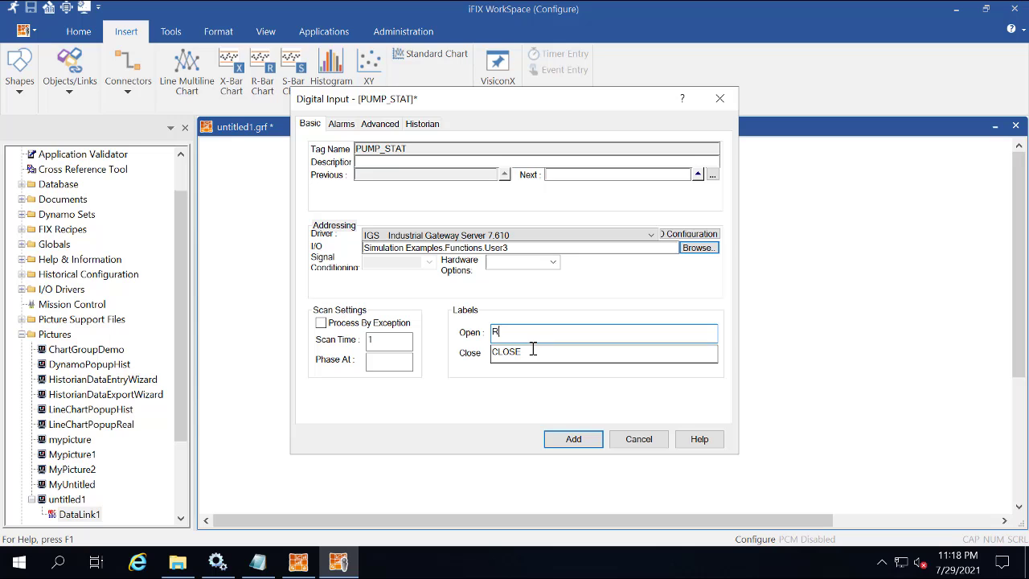
{"action": "type", "text": "STOPPED"}
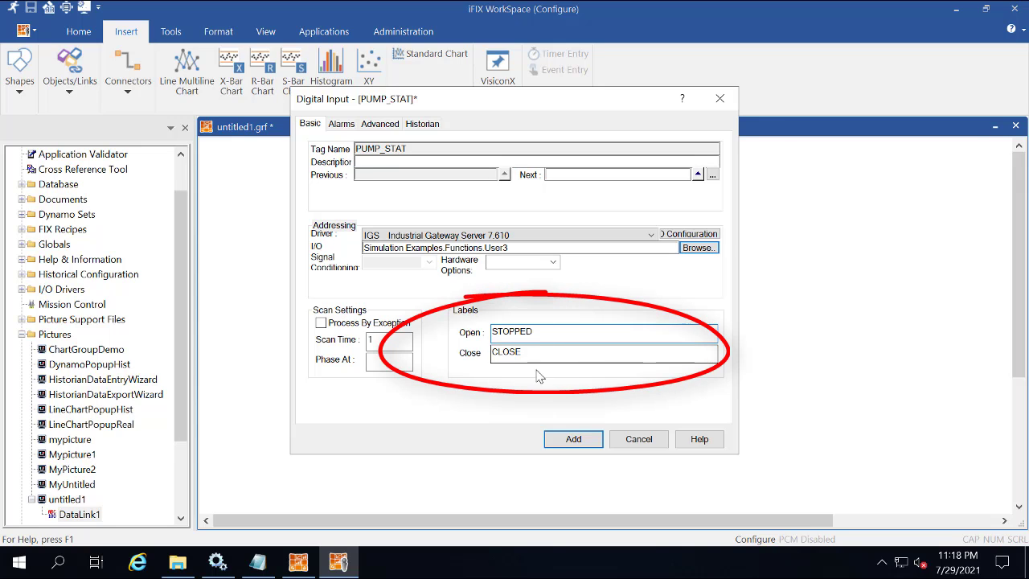
{"action": "double_click", "coordinate": [515, 352]}
{"action": "type", "text": "RUNNING"}
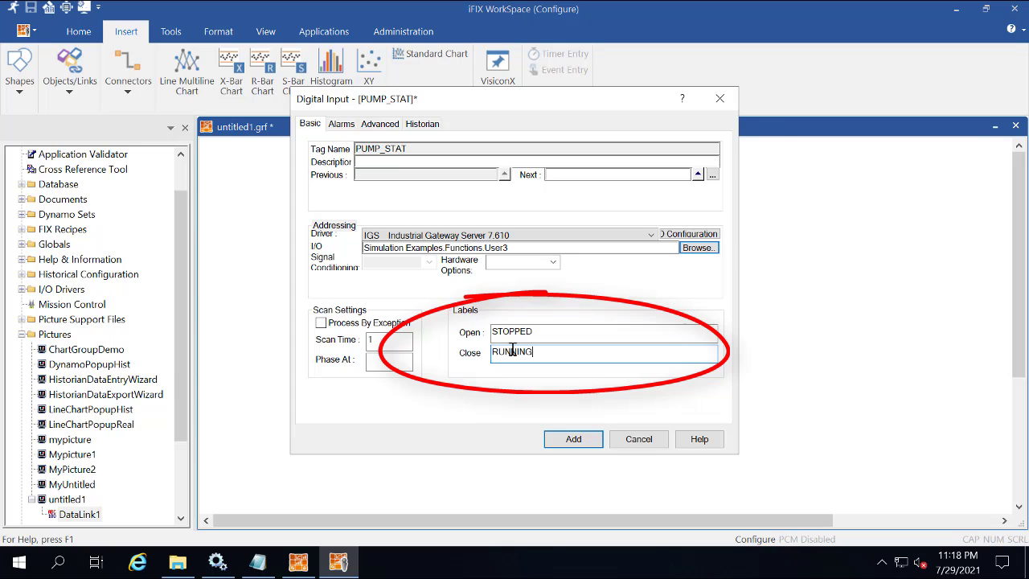
- Enable historian collection for PUMP_STAT and add it to the database on scan
{"action": "left_click", "coordinate": [423, 123]}
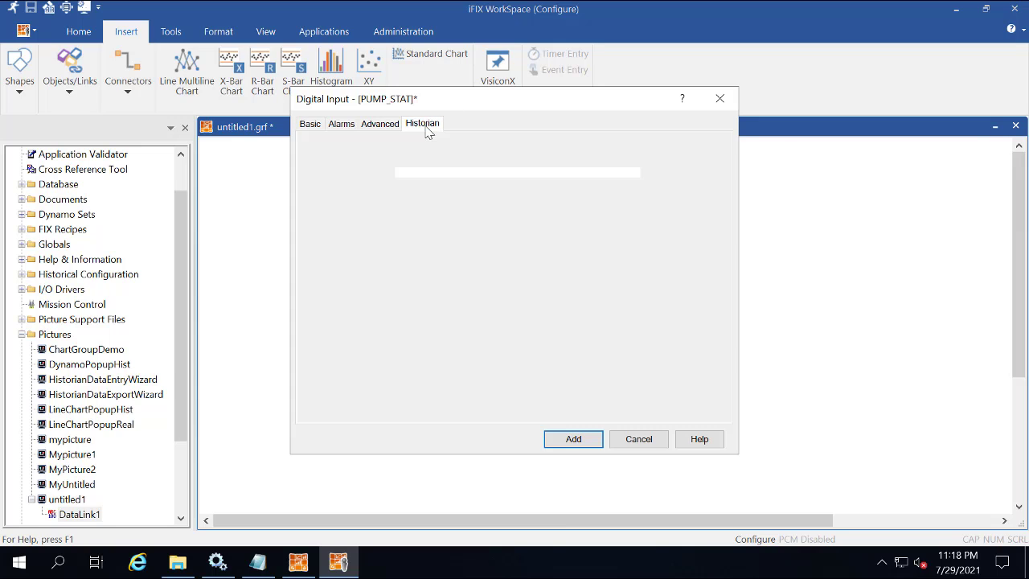
{"action": "left_click", "coordinate": [442, 214]}
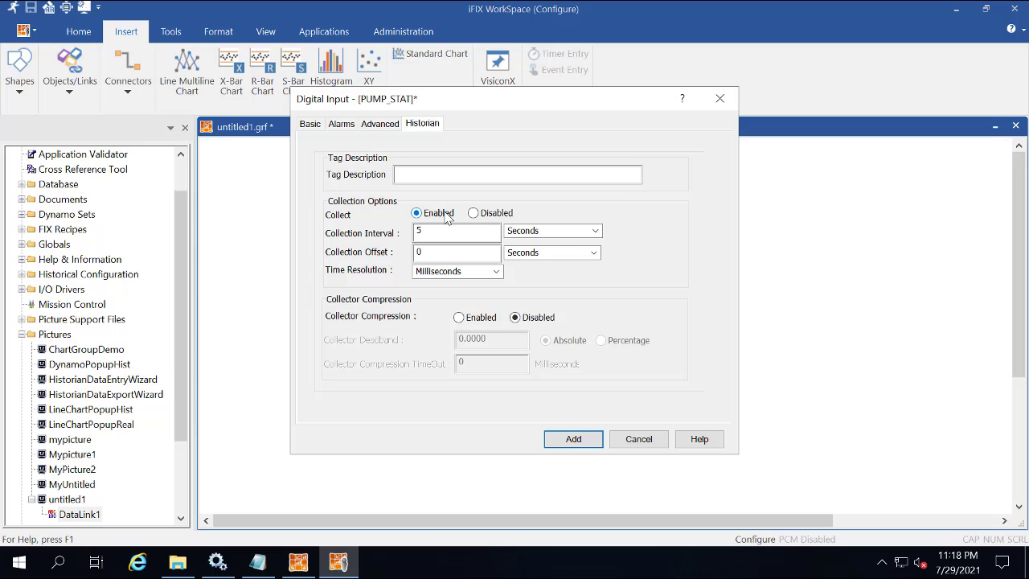
{"action": "left_click", "coordinate": [573, 440]}
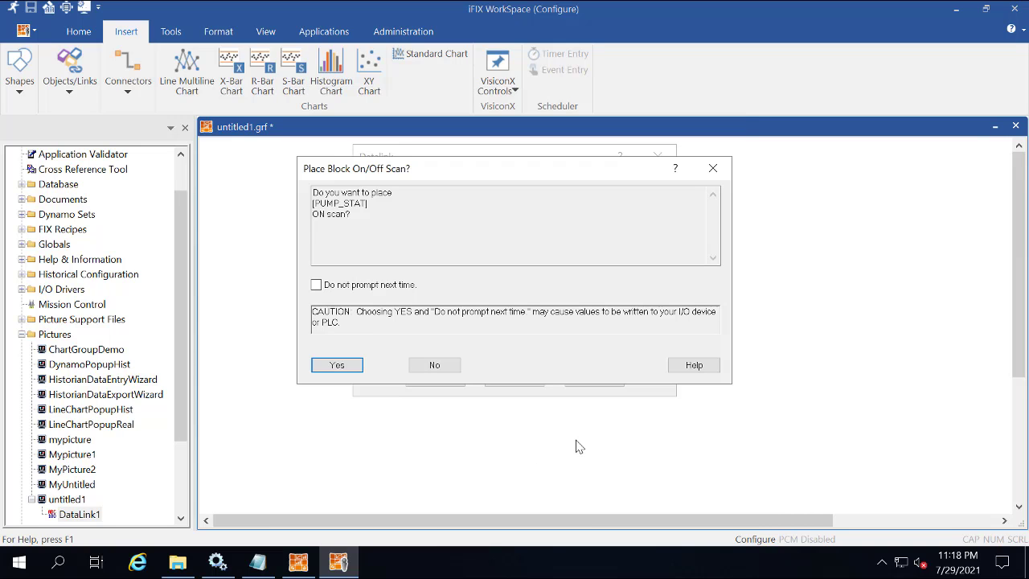
{"action": "left_click", "coordinate": [338, 366]}
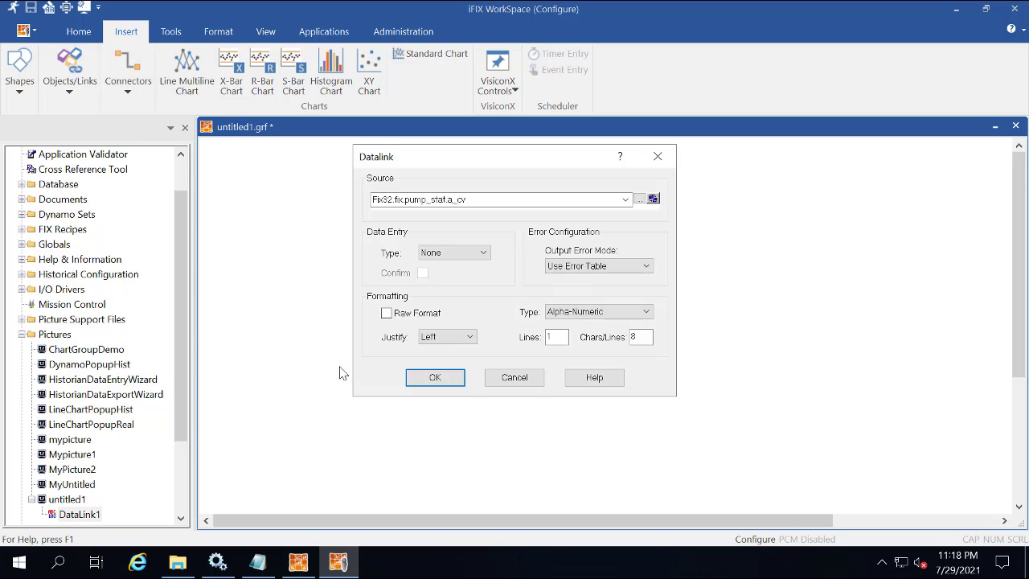
- Place the PUMP_STAT DATADATA datalink near the picture's upper left
{"action": "left_click", "coordinate": [435, 378]}
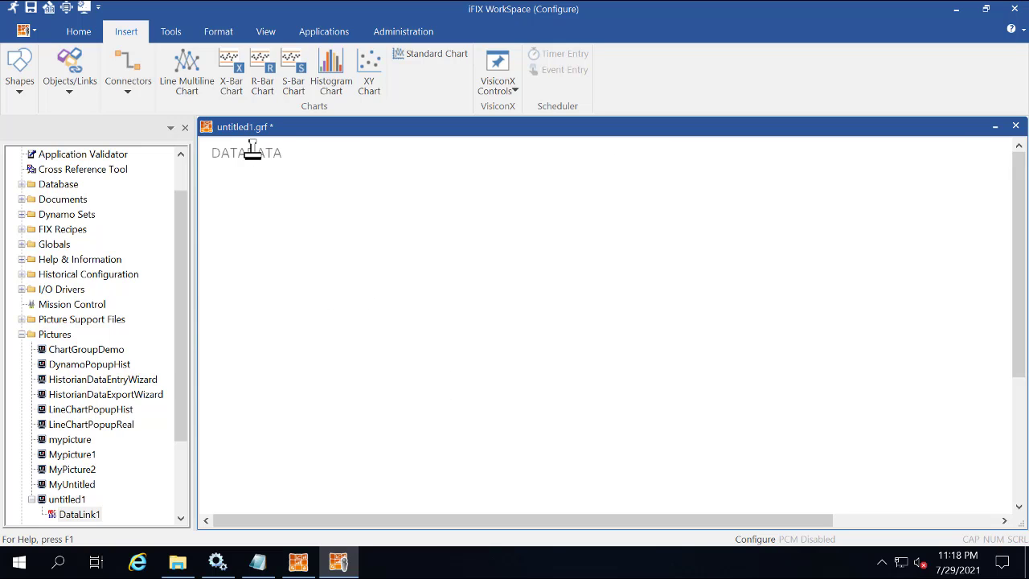
{"action": "left_click", "coordinate": [288, 211]}
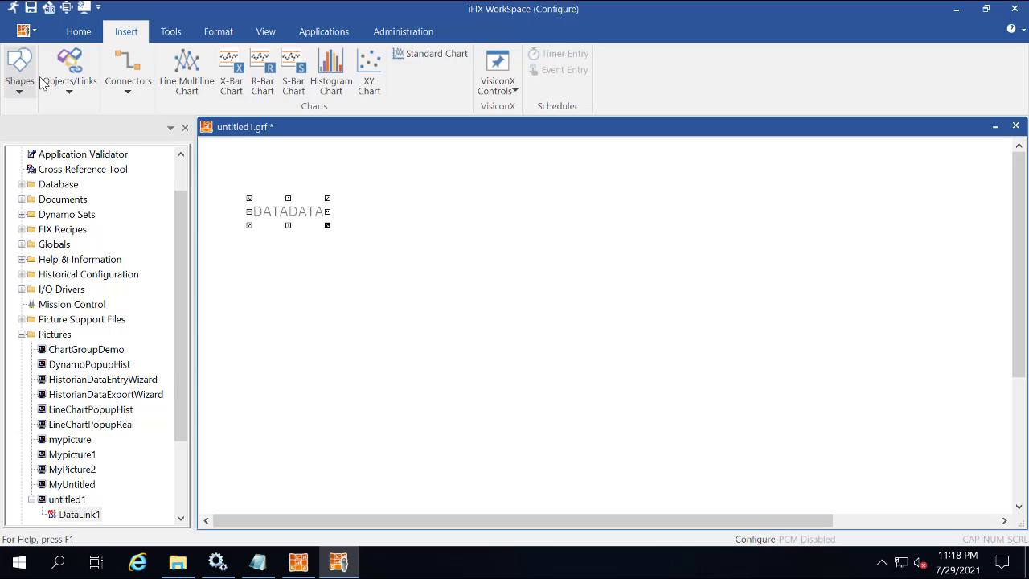
{"action": "left_click", "coordinate": [69, 87]}
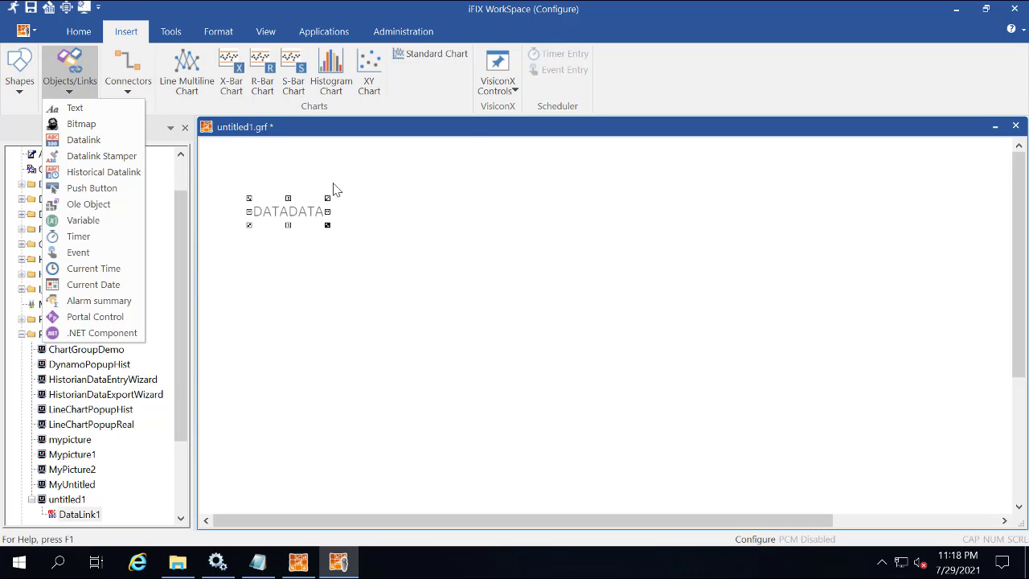
- Insert a second datalink for pump speed and create PUMP_SPEED as an Analog Input block
{"action": "left_click", "coordinate": [97, 156]}
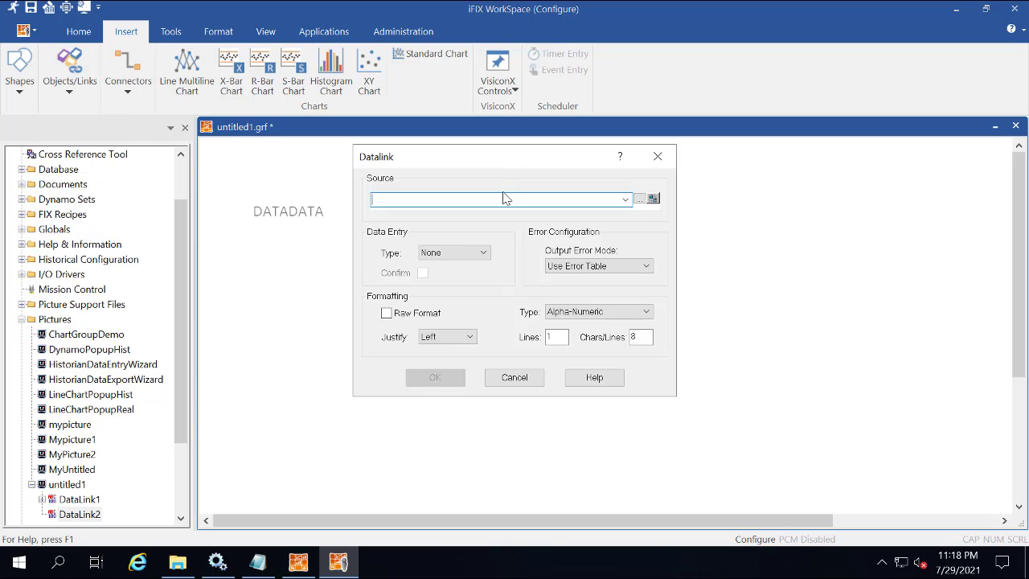
{"action": "type", "text": "Fix32.fix.pump_speed.f_cv"}
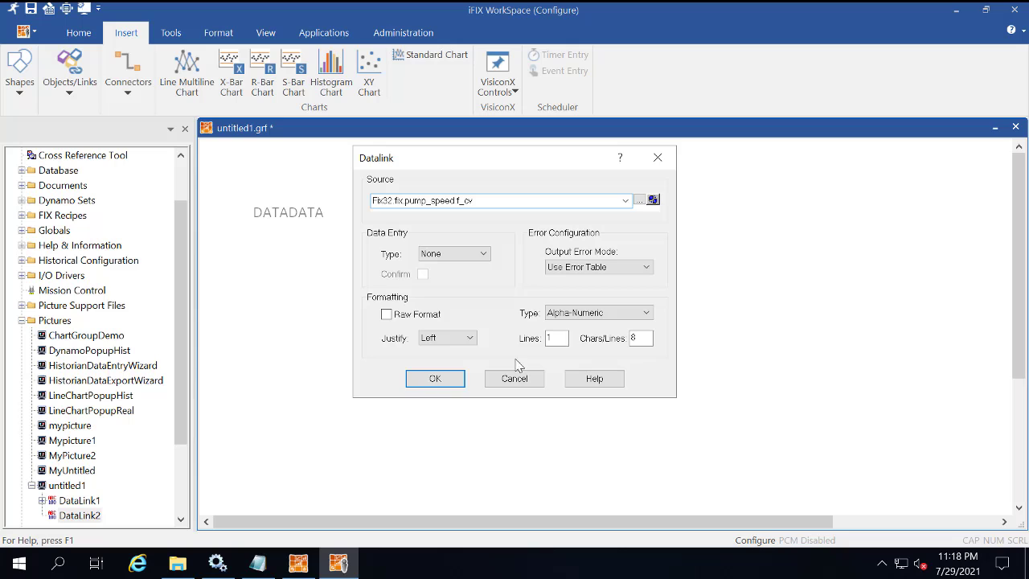
{"action": "left_click", "coordinate": [448, 379]}
{"action": "left_click", "coordinate": [449, 311]}
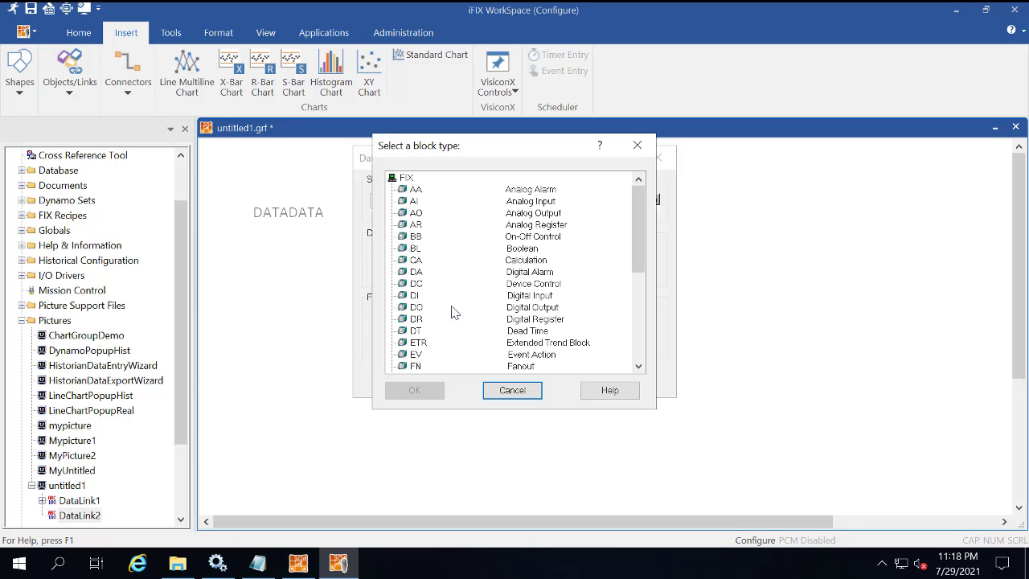
{"action": "left_click", "coordinate": [417, 201]}
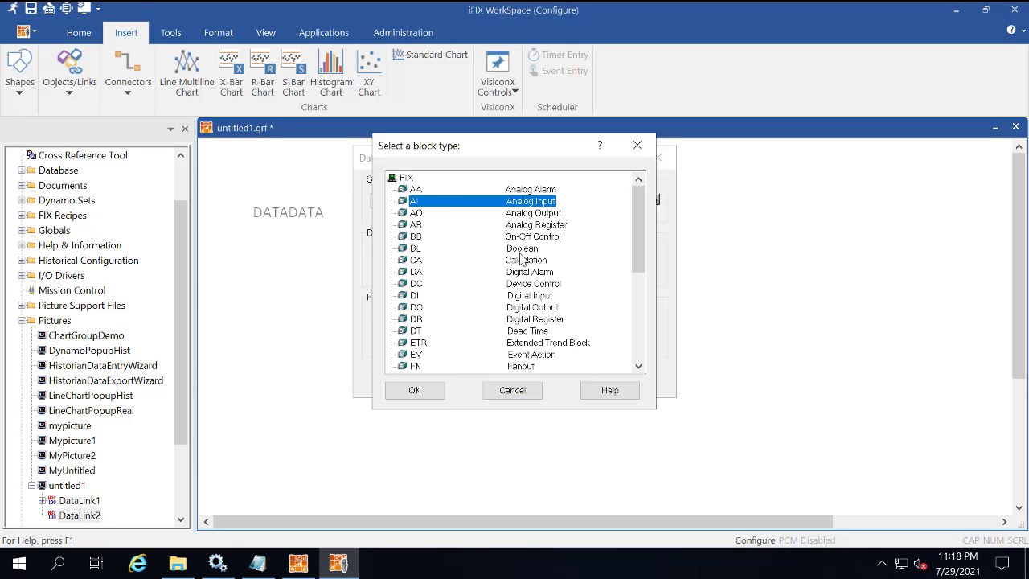
{"action": "left_click", "coordinate": [413, 391]}
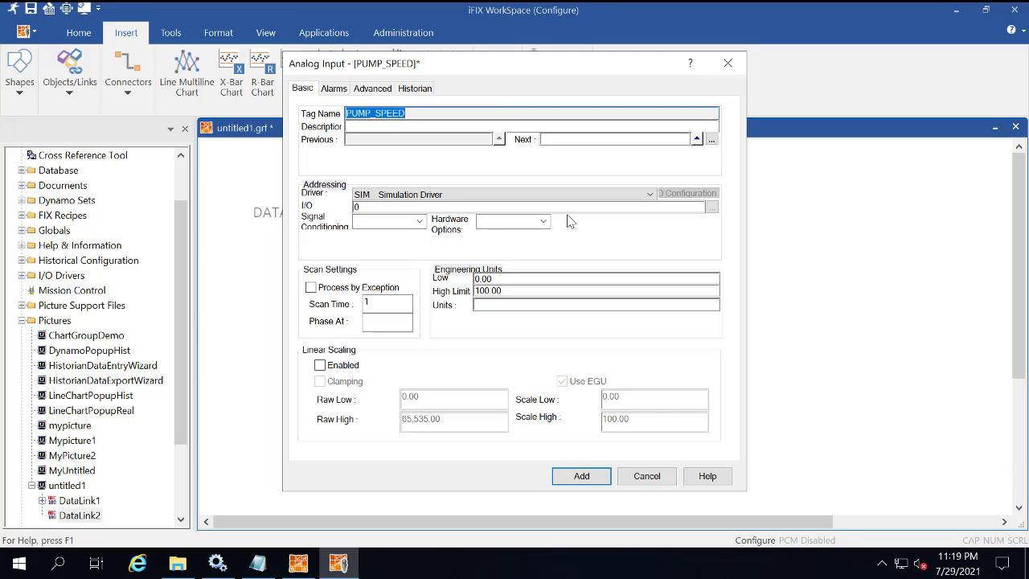
- Set PUMP_SPEED's driver to IGS with I/O address Simulation Examples.Functions.User2
{"action": "left_click", "coordinate": [650, 195]}
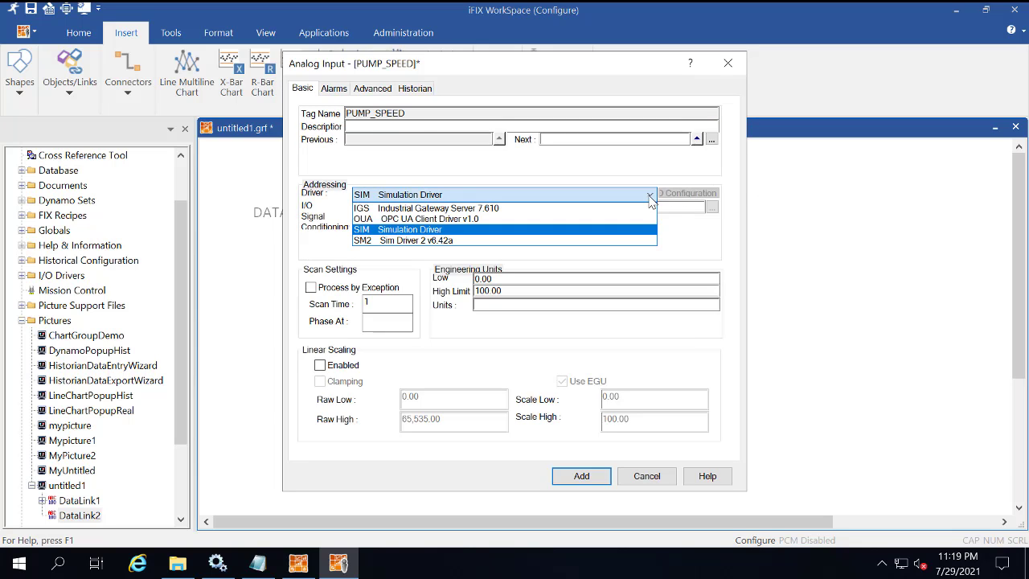
{"action": "left_click", "coordinate": [442, 208]}
{"action": "double_click", "coordinate": [442, 133]}
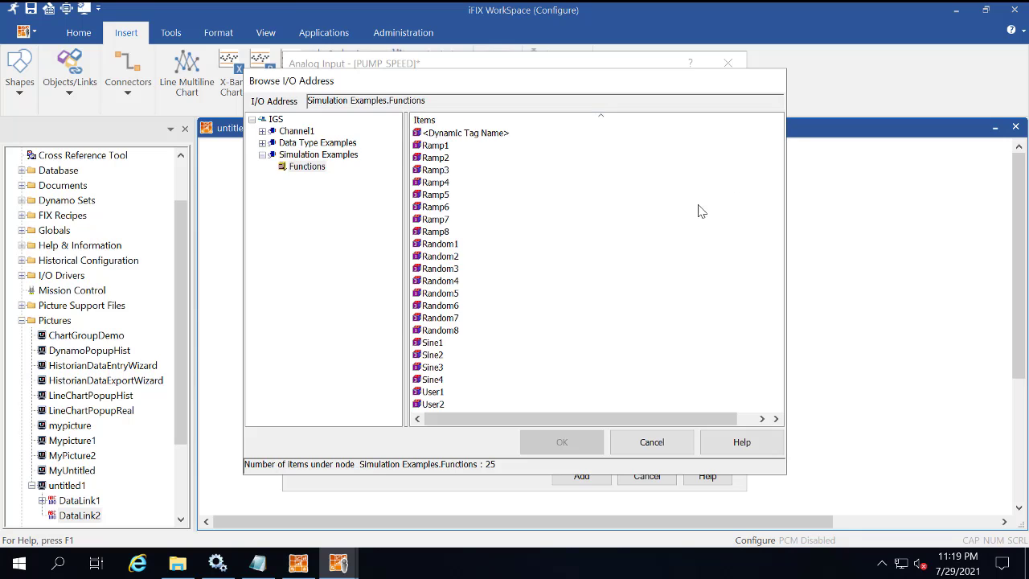
{"action": "left_click", "coordinate": [433, 405]}
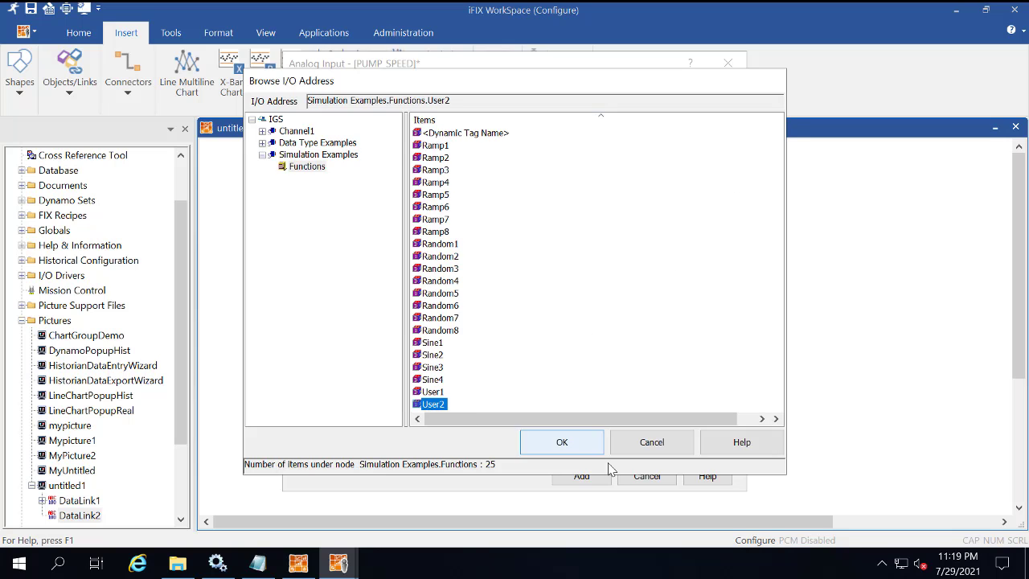
{"action": "left_click", "coordinate": [562, 442]}
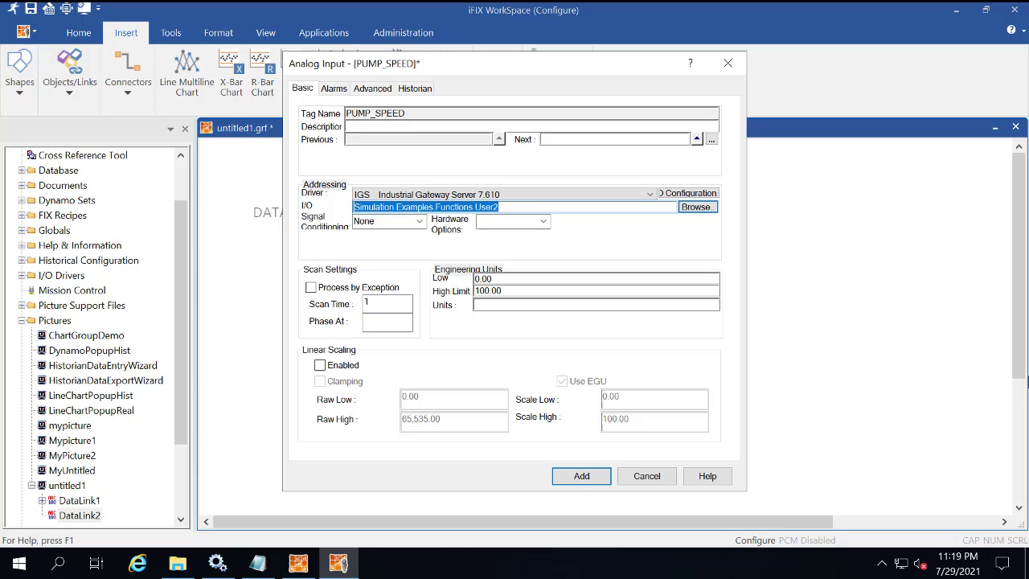
- Enable historian collection for PUMP_SPEED, add it on scan, and confirm the second datalink
{"action": "left_click", "coordinate": [417, 93]}
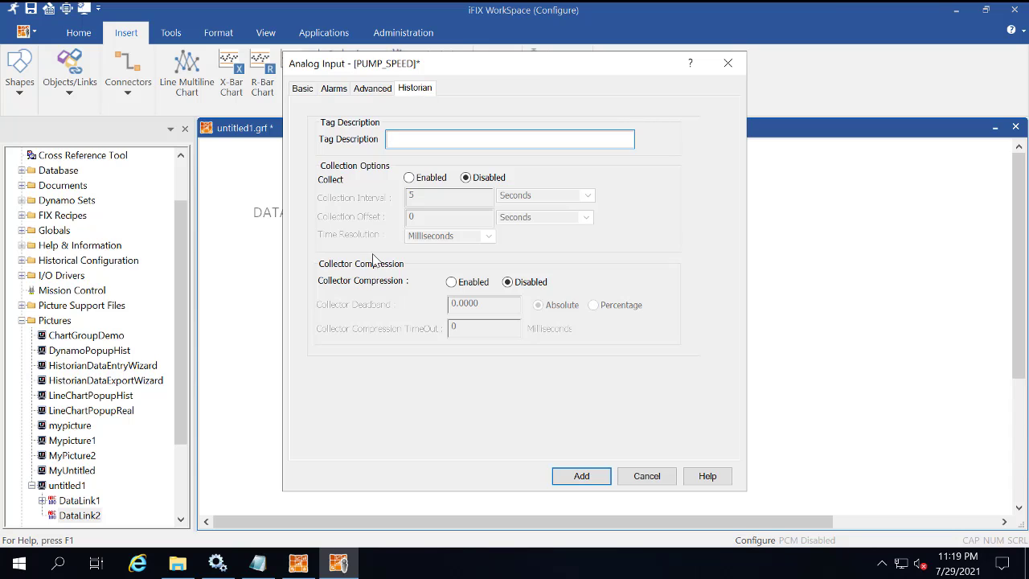
{"action": "left_click", "coordinate": [409, 177]}
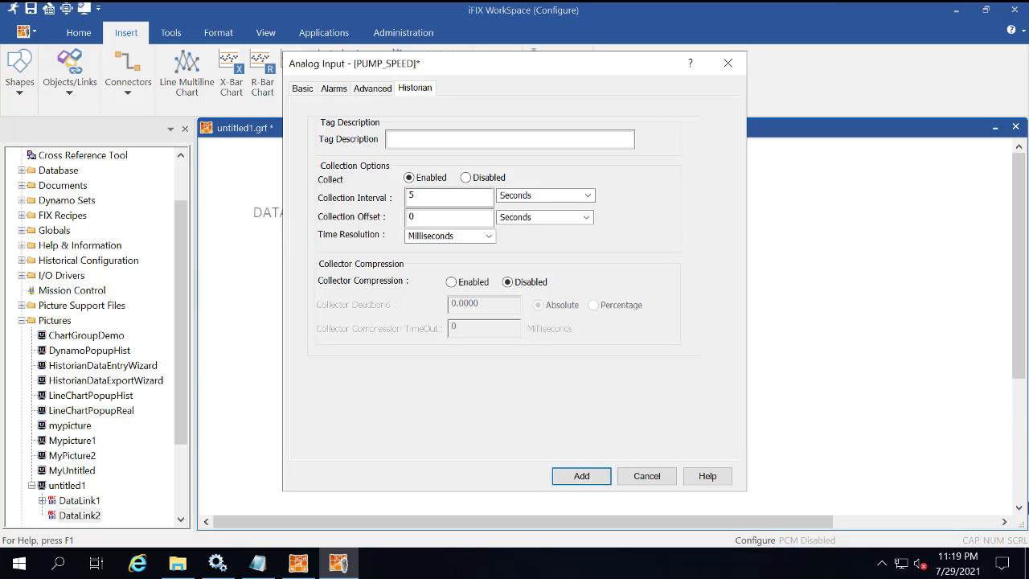
{"action": "left_click", "coordinate": [584, 477]}
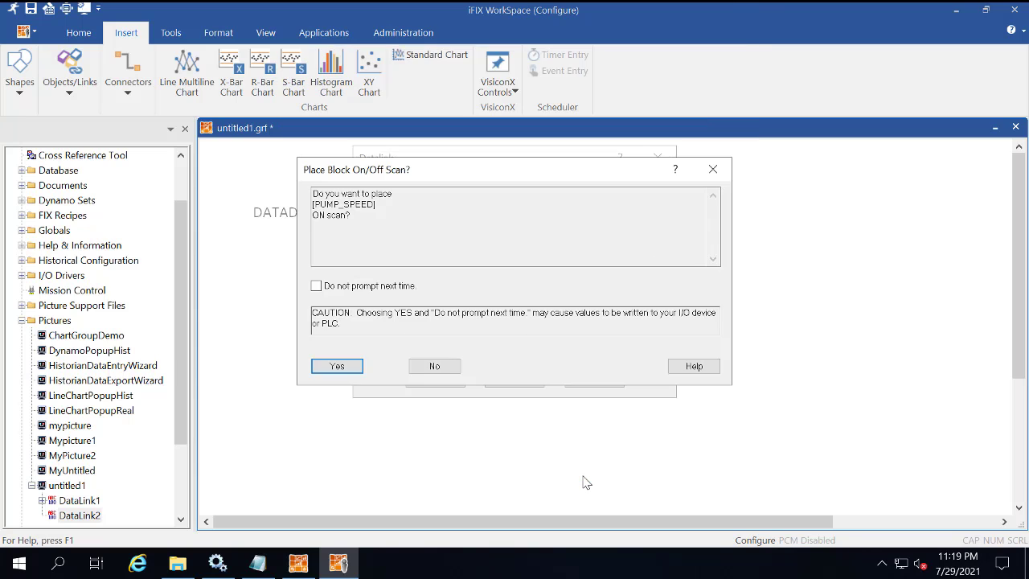
{"action": "left_click", "coordinate": [337, 366]}
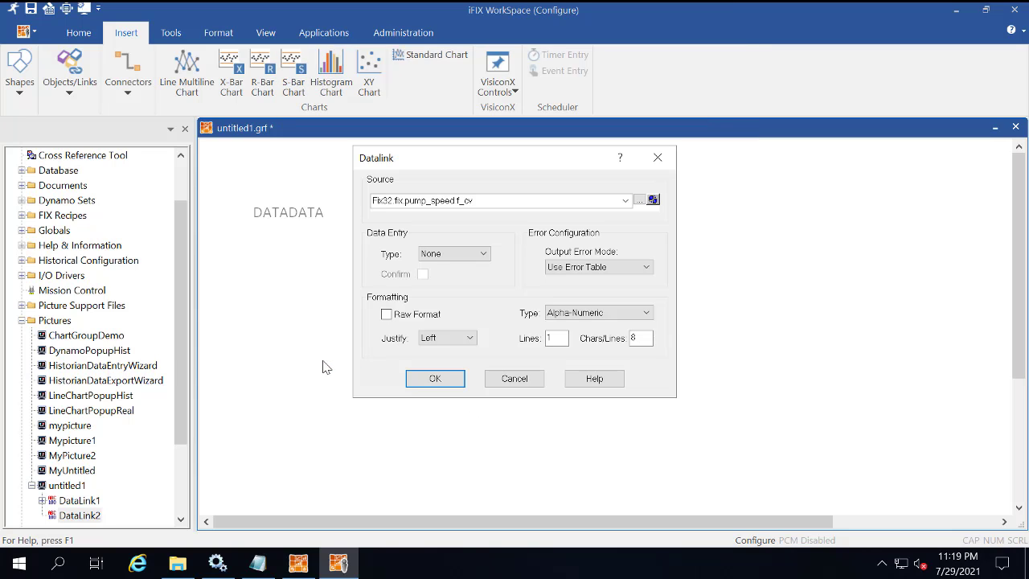
{"action": "left_click", "coordinate": [435, 377]}
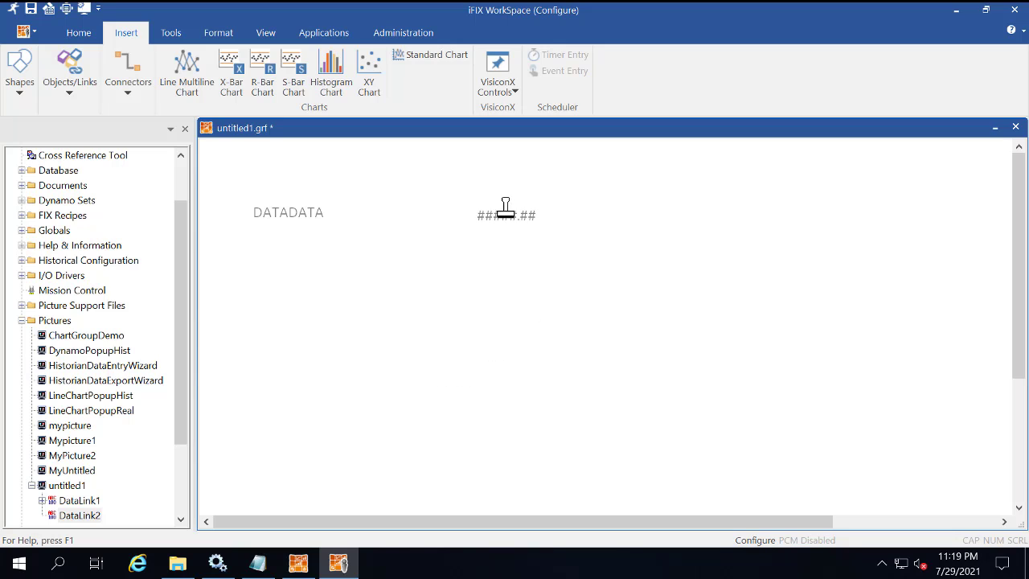
- Place the ####.## datalink right of DATADATA and draw a line chart across the lower picture
{"action": "left_click", "coordinate": [498, 205]}
{"action": "left_click", "coordinate": [199, 82]}
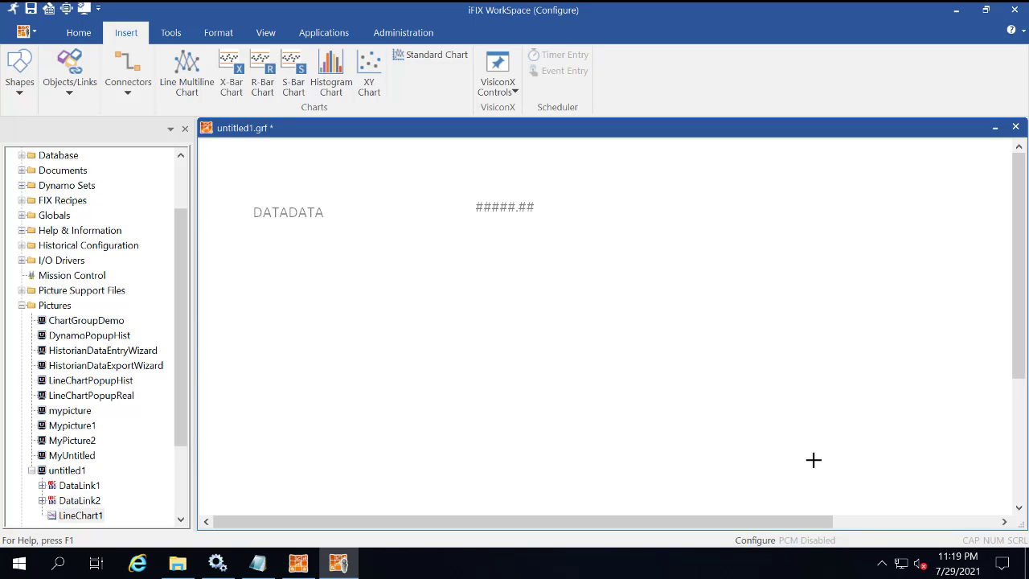
{"action": "left_click_drag", "start_coordinate": [819, 459], "coordinate": [861, 475]}
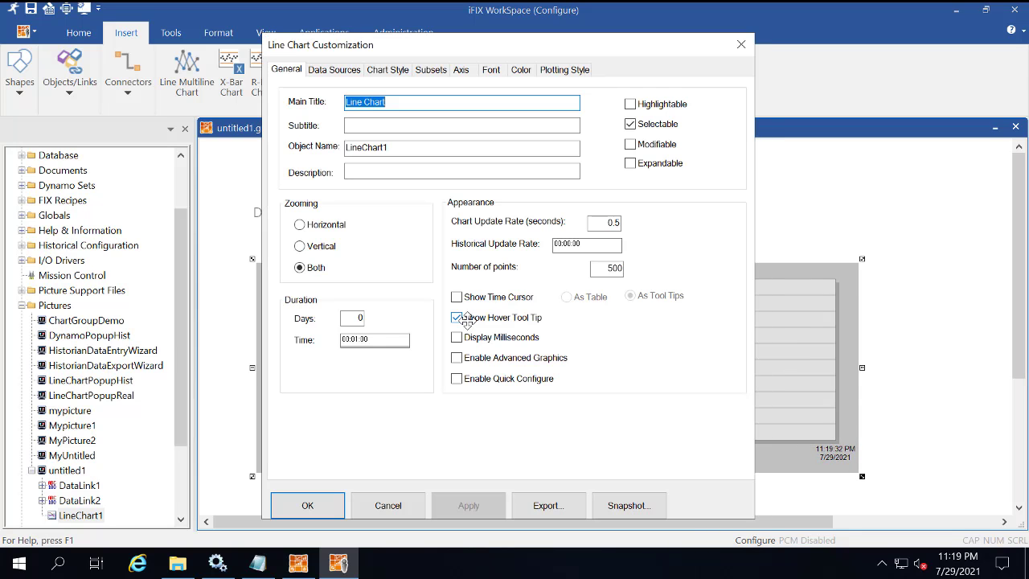
- Start a new entry in LineChart1's Data Sources list
{"action": "left_click", "coordinate": [375, 340]}
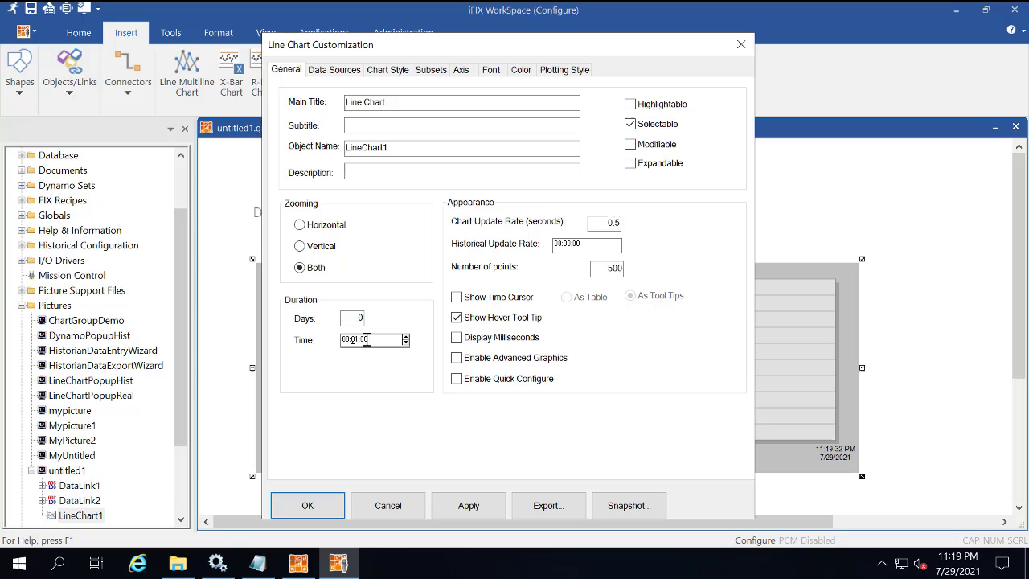
{"action": "left_click", "coordinate": [374, 340]}
{"action": "left_click", "coordinate": [325, 71]}
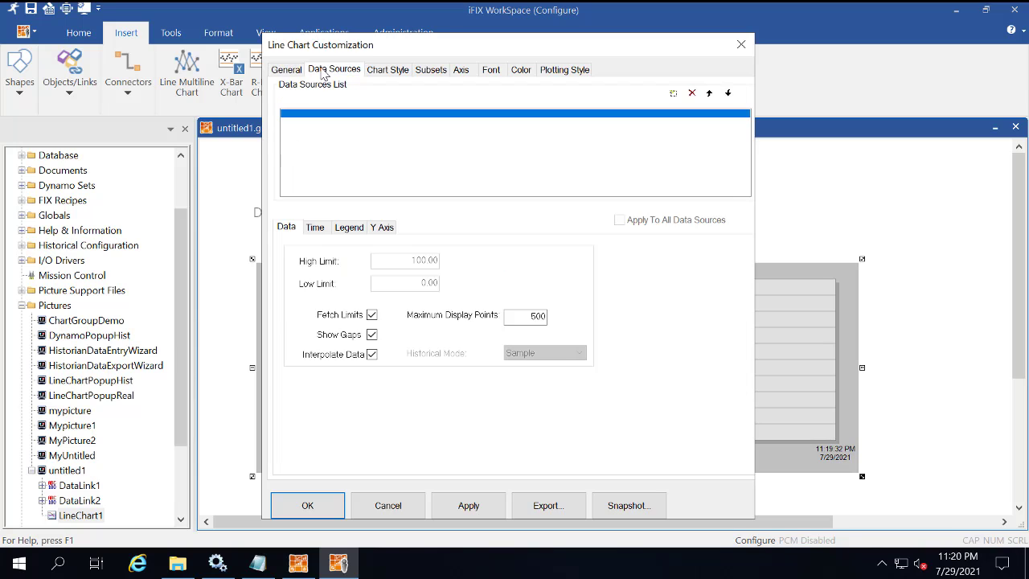
{"action": "left_click", "coordinate": [674, 92]}
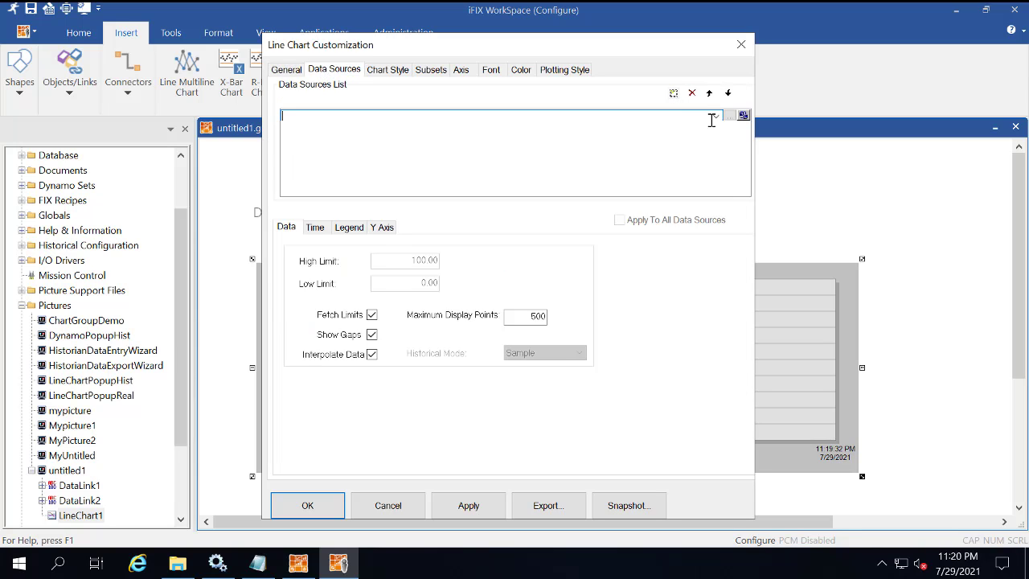
- Choose PUMP_SPEED.F_CV from the BLUE historian server as the chart's data source
{"action": "left_click", "coordinate": [730, 116]}
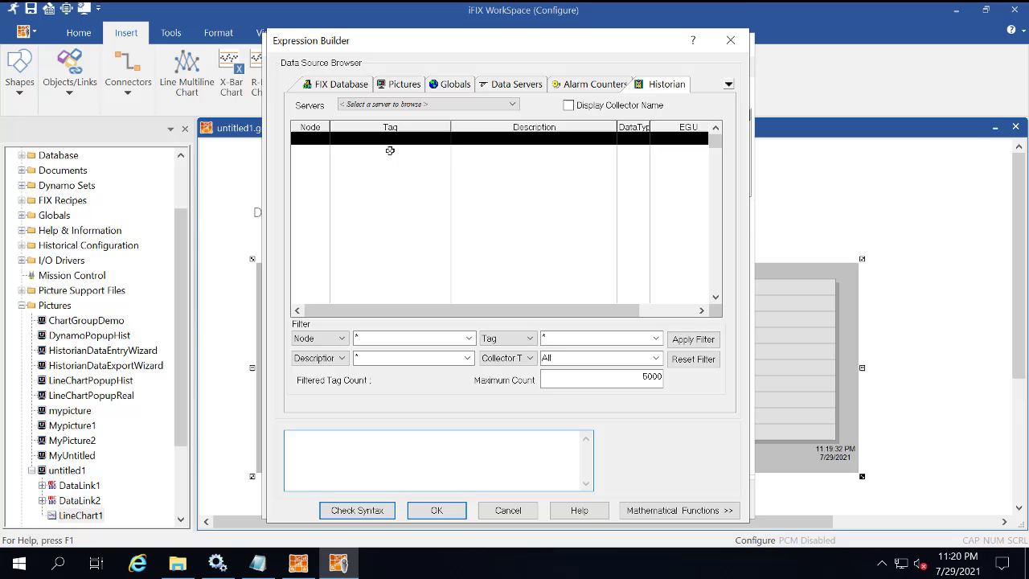
{"action": "left_click", "coordinate": [414, 105]}
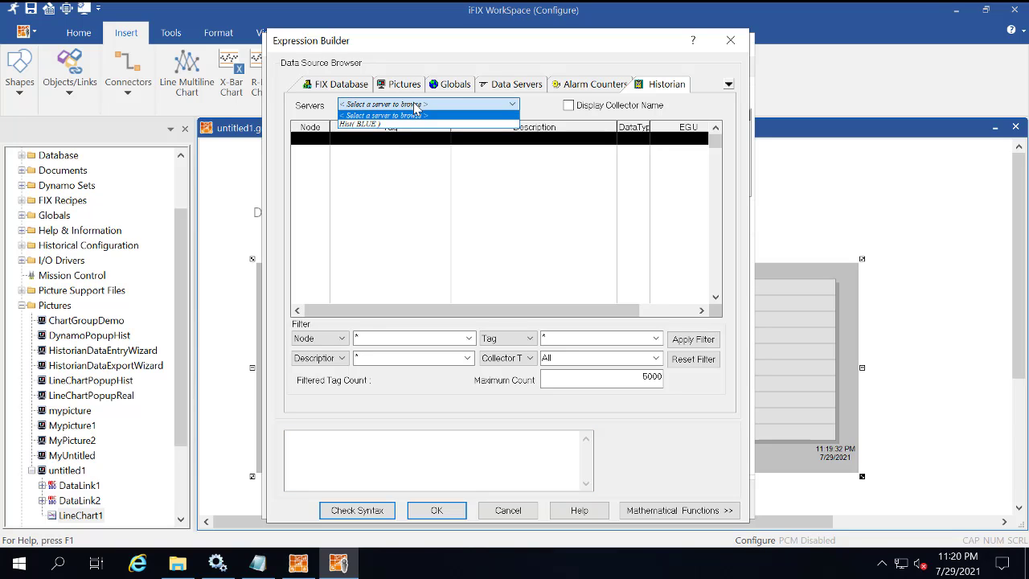
{"action": "left_click", "coordinate": [375, 123]}
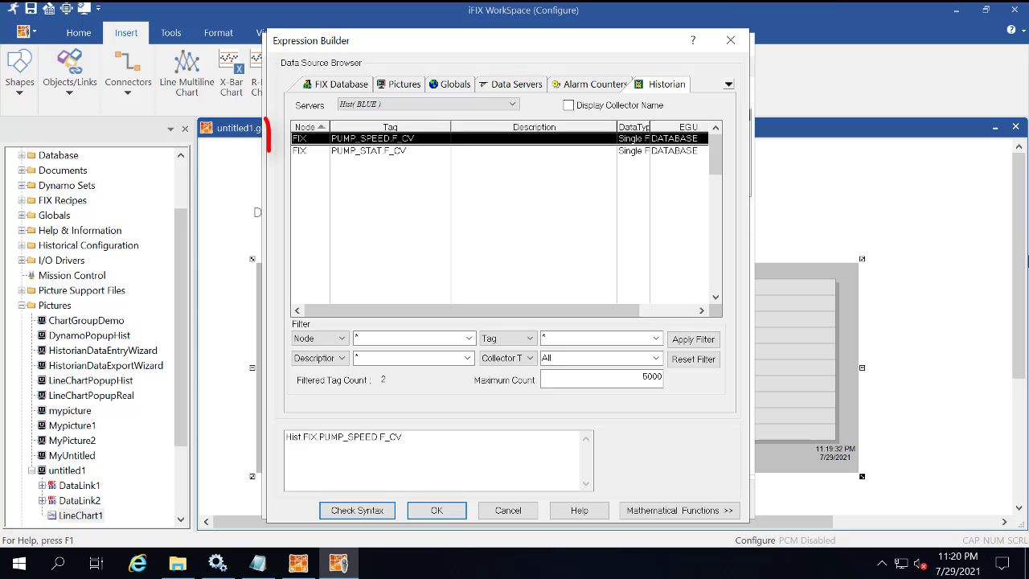
{"action": "left_click", "coordinate": [437, 511]}
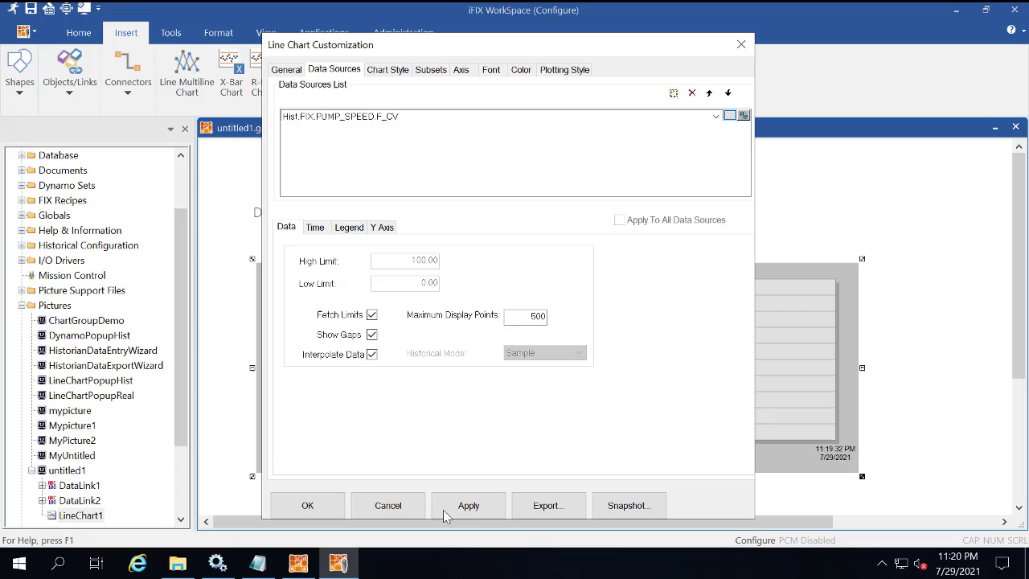
- Set the chart's Duration Before Now to 10 minutes and apply the chart settings
{"action": "left_click", "coordinate": [317, 229]}
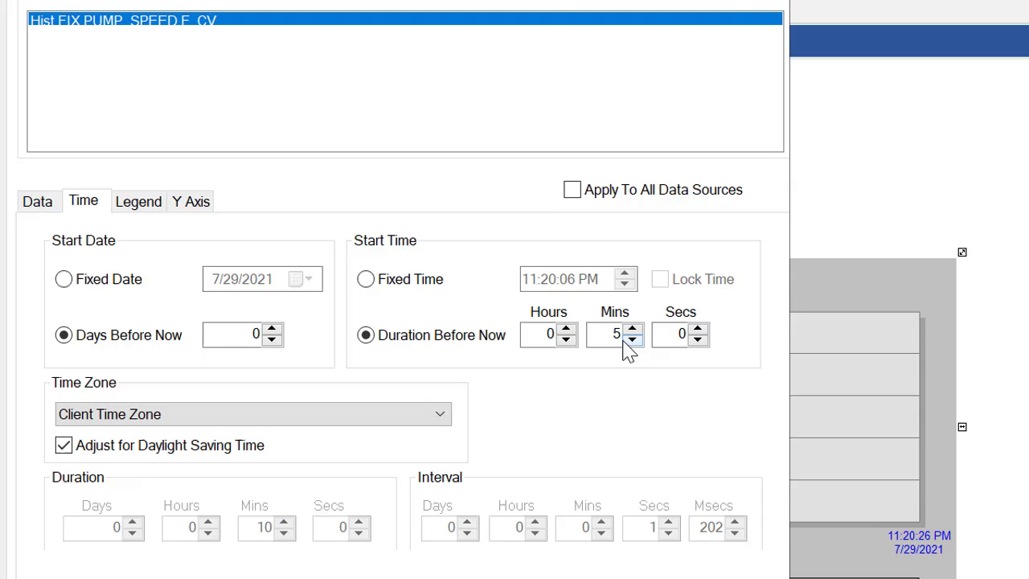
{"action": "double_click", "coordinate": [648, 310]}
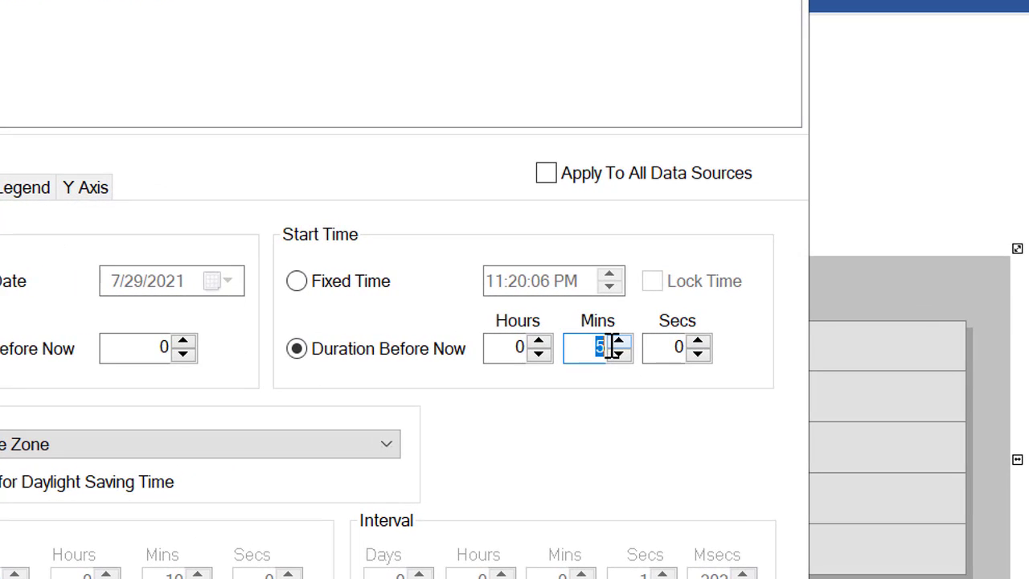
{"action": "type", "text": "10"}
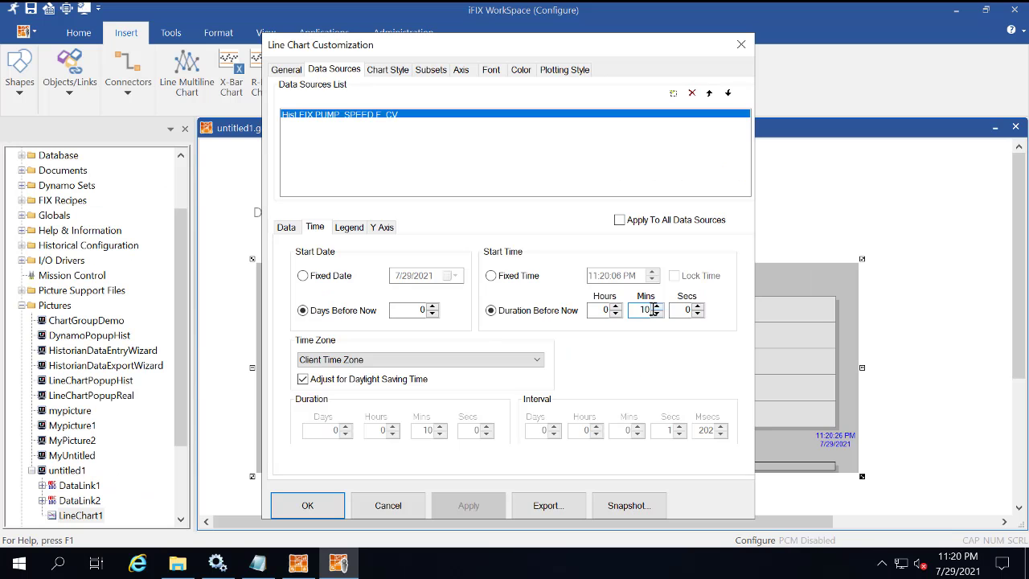
{"action": "left_click", "coordinate": [330, 510]}
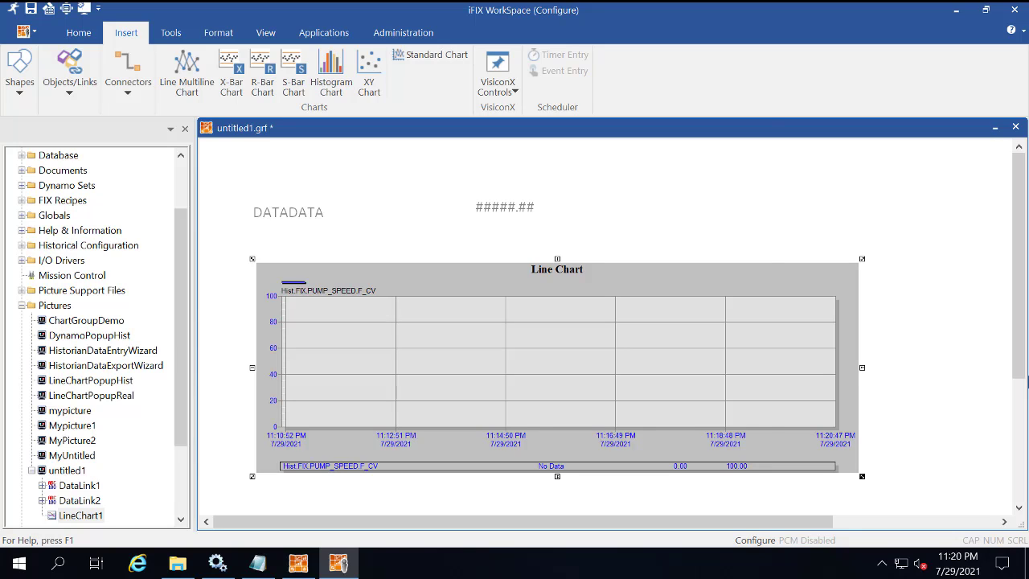
- Save the untitled1 picture with the file name MyPicture3
{"action": "key", "text": "ctrl+s"}
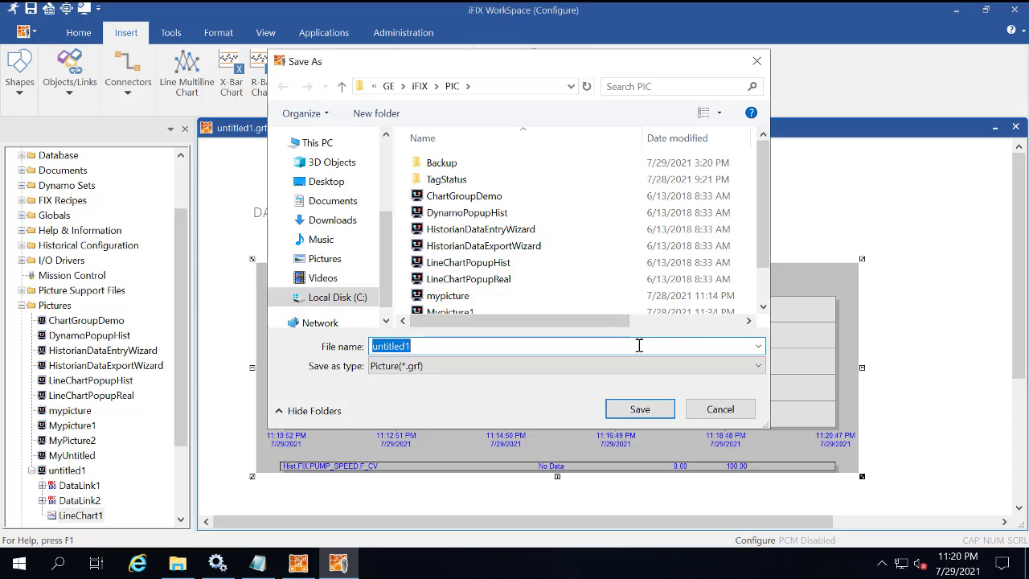
{"action": "type", "text": "MyPictu"}
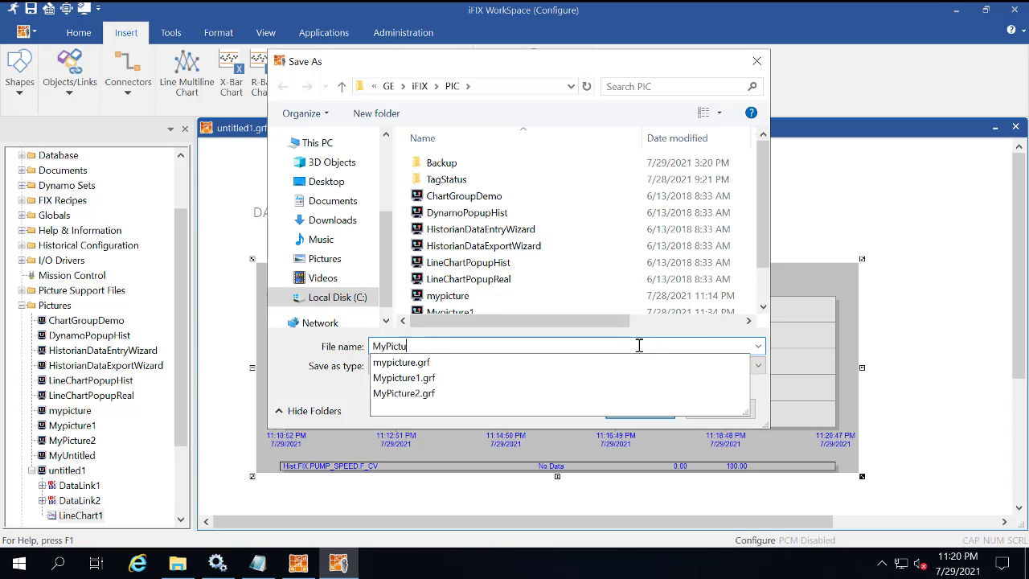
{"action": "type", "text": "re3"}
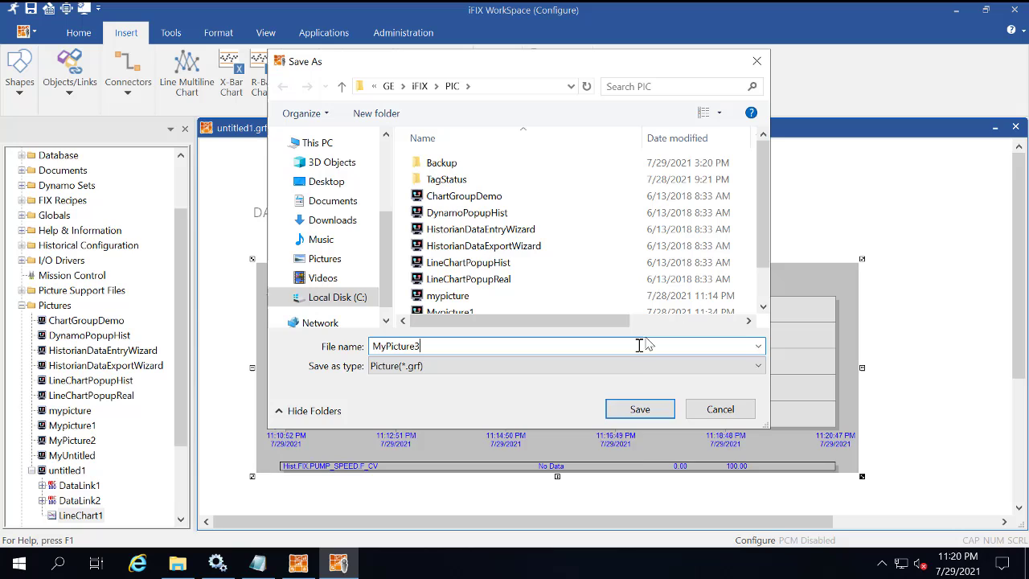
{"action": "key", "text": "Return"}
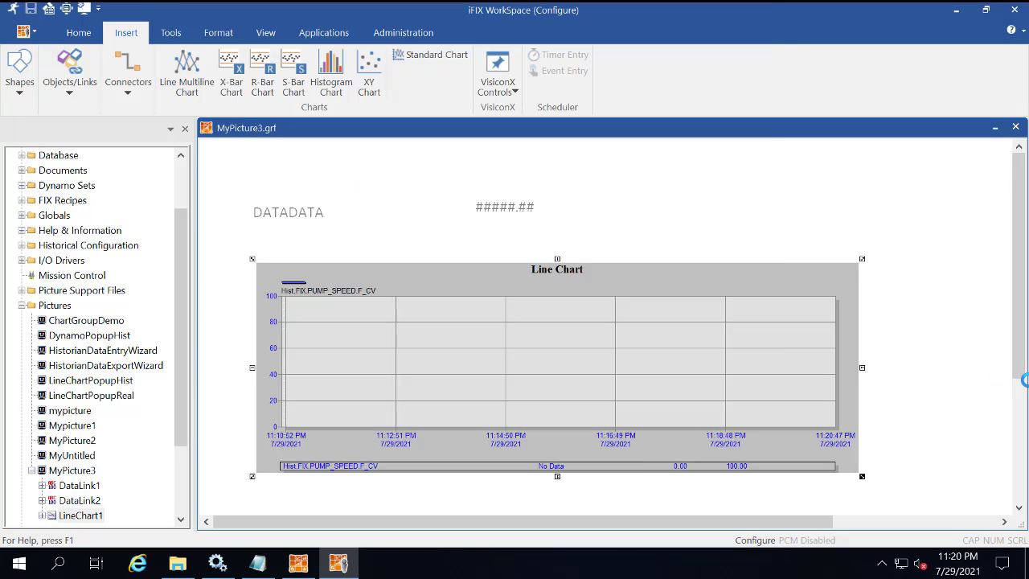
- Deselect the line chart and switch MyPicture3 into Run mode from the Home tab
{"action": "left_click", "coordinate": [964, 349]}
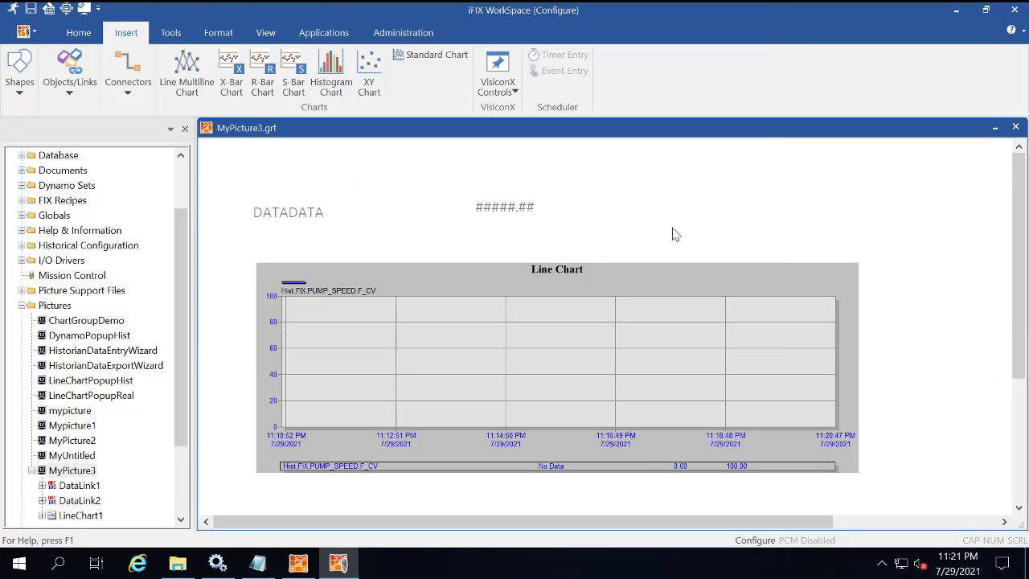
{"action": "left_click", "coordinate": [83, 35]}
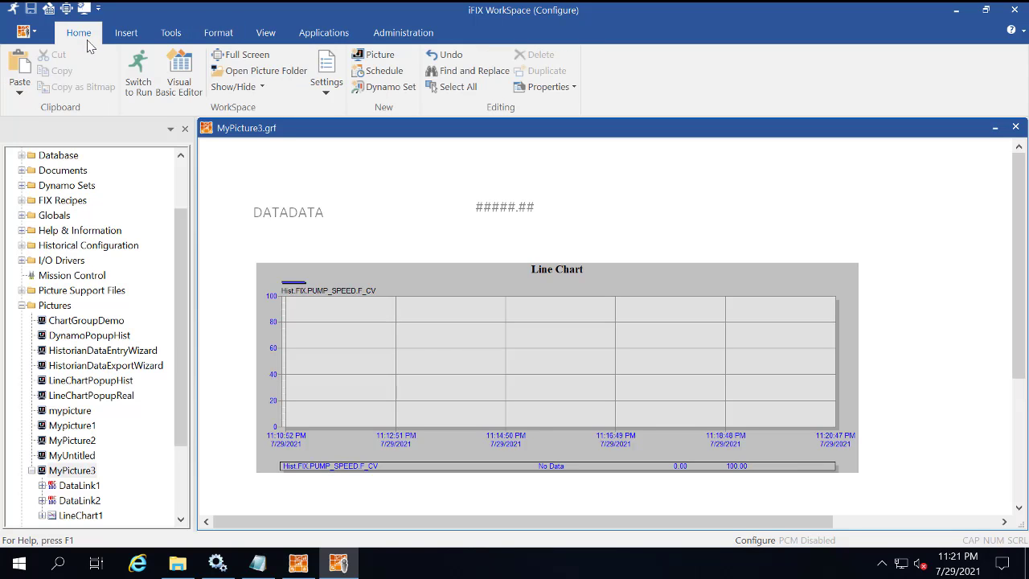
{"action": "left_click", "coordinate": [140, 74]}
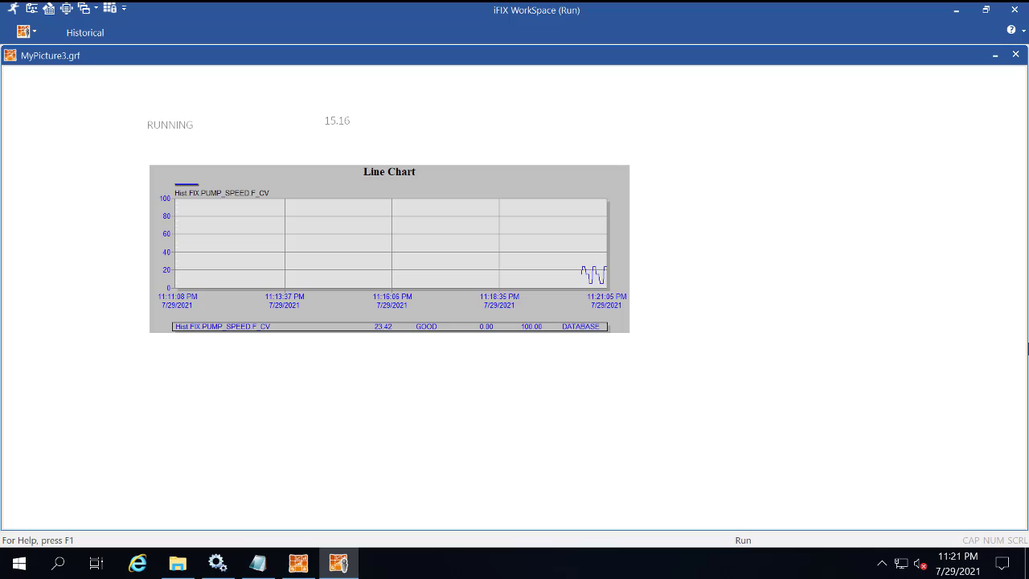